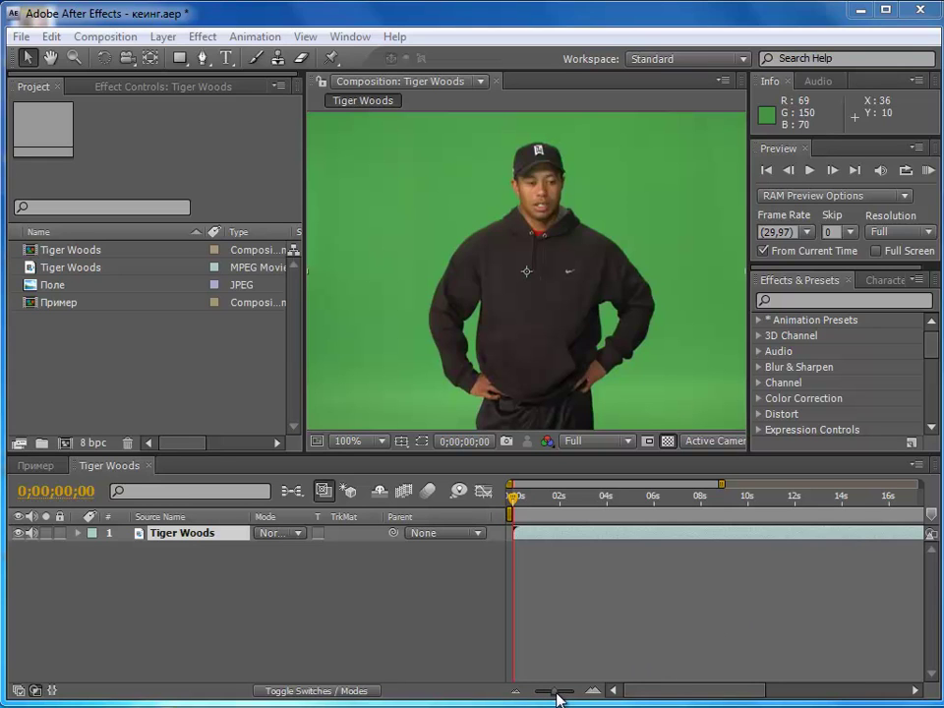
Filter Effects & Presets by 'key' and select Keylight (1.2) under Keying.
drag(557, 698, 552, 698)
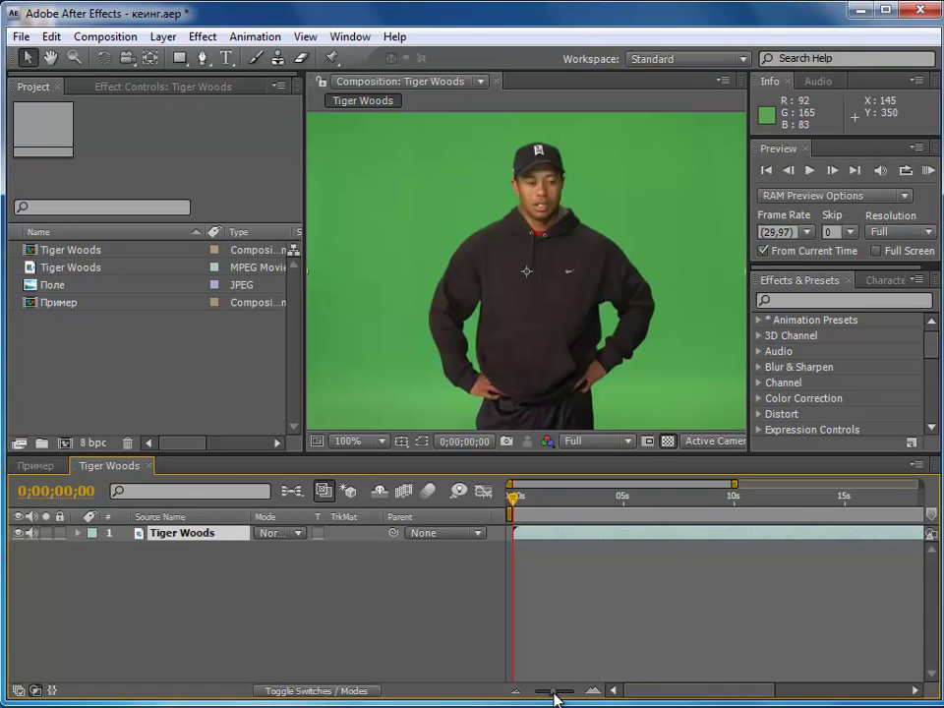
drag(553, 698, 594, 700)
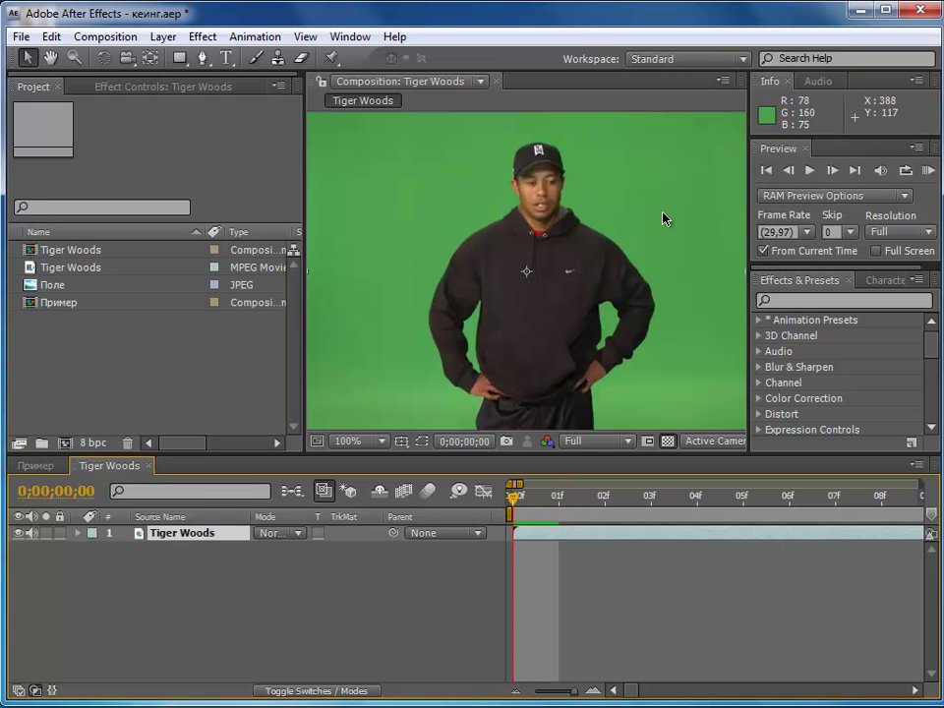
click(802, 299)
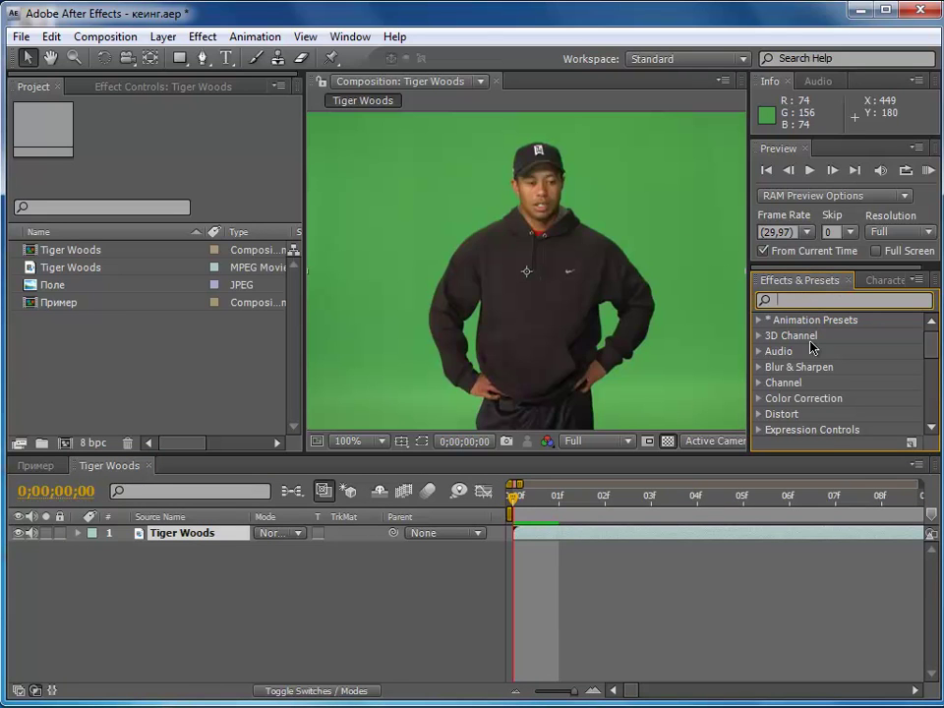
text(л)
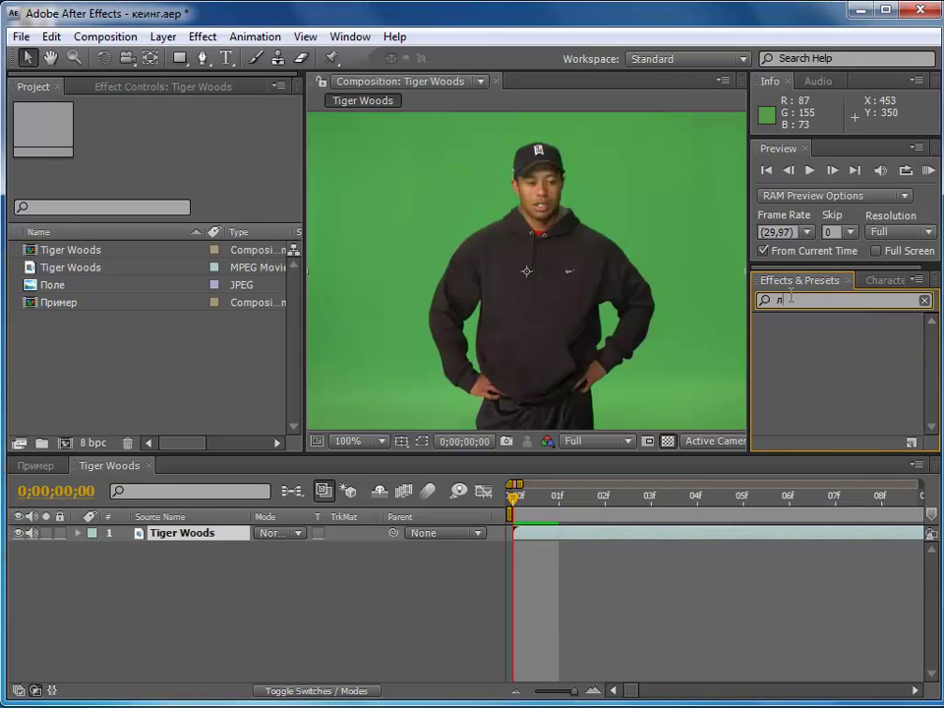
key(BackSpace)
text(ke)
text(y)
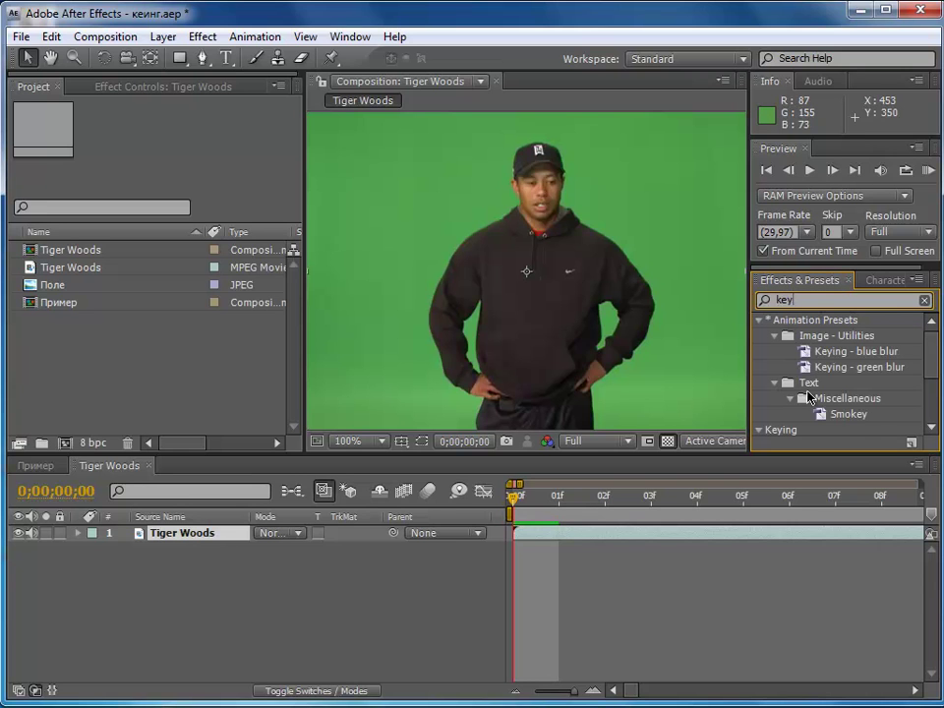
scroll(827, 388, down, 2)
scroll(826, 389, down, 2)
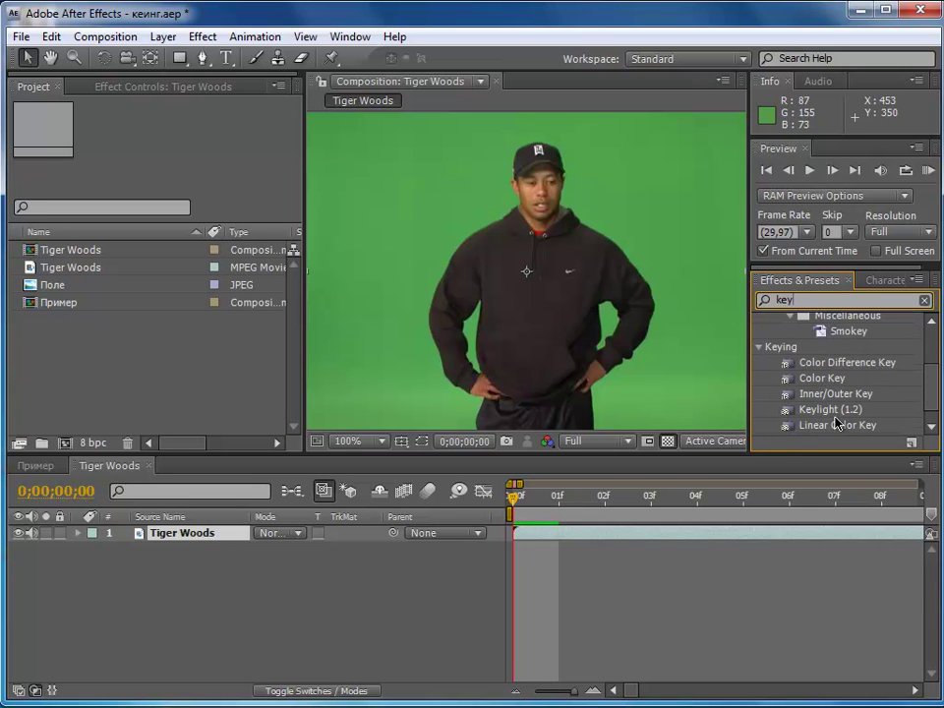
click(830, 410)
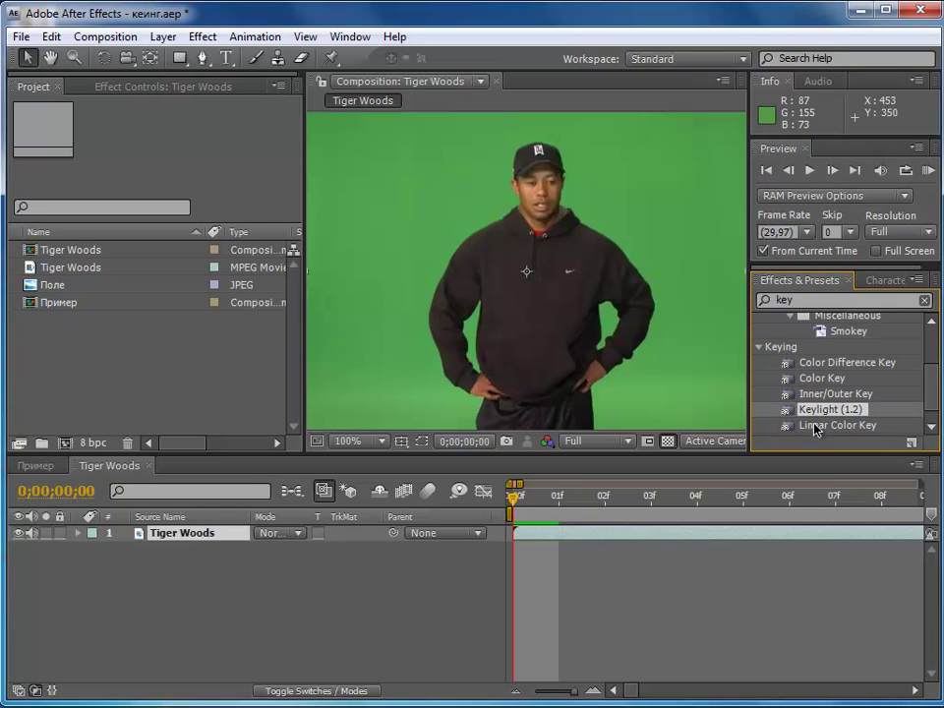
Apply Keylight (1.2) to the Tiger Woods clip and sample the green backdrop as Screen Colour.
drag(768, 423, 632, 371)
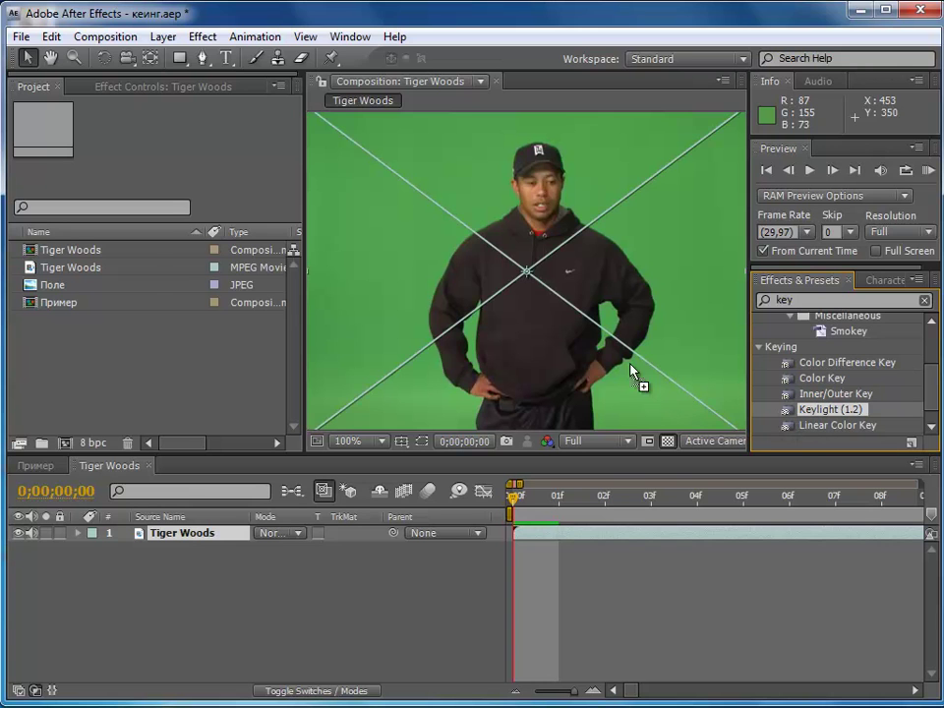
drag(515, 366, 515, 363)
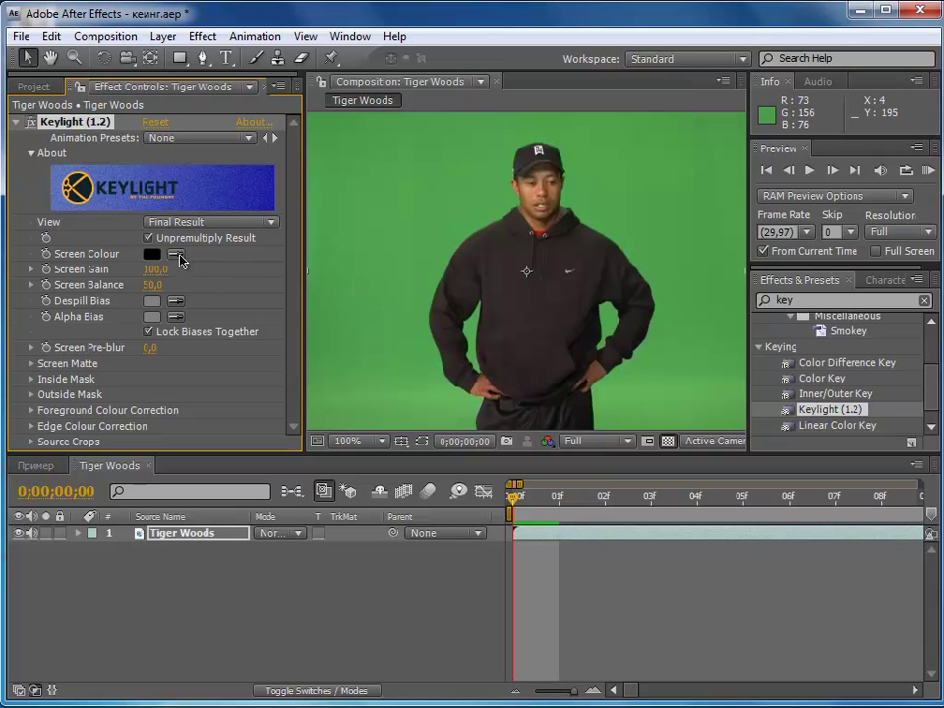
click(177, 255)
click(426, 224)
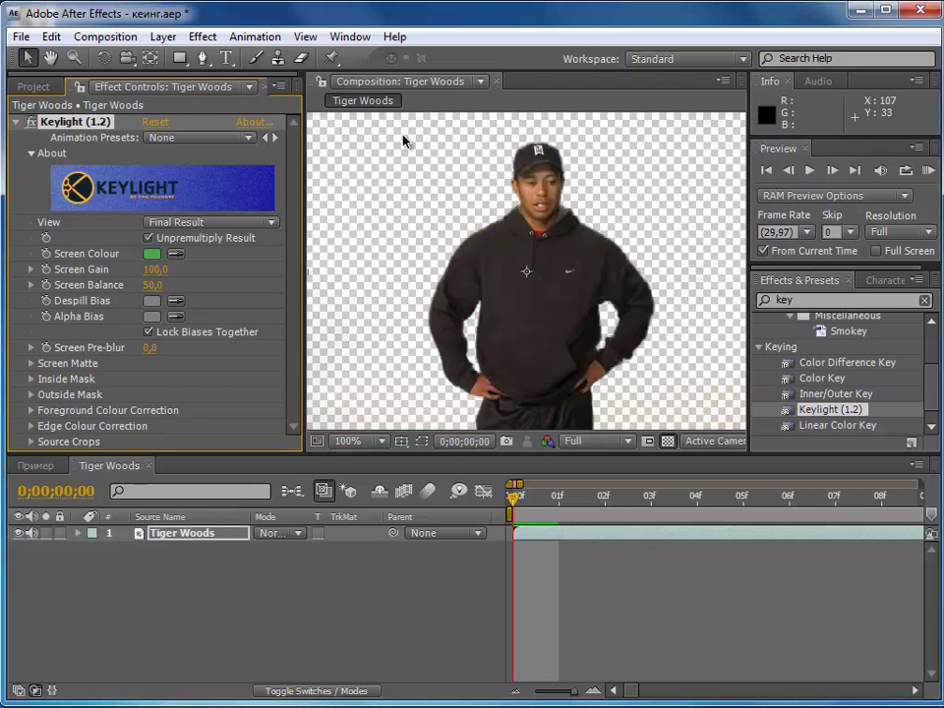
click(430, 191)
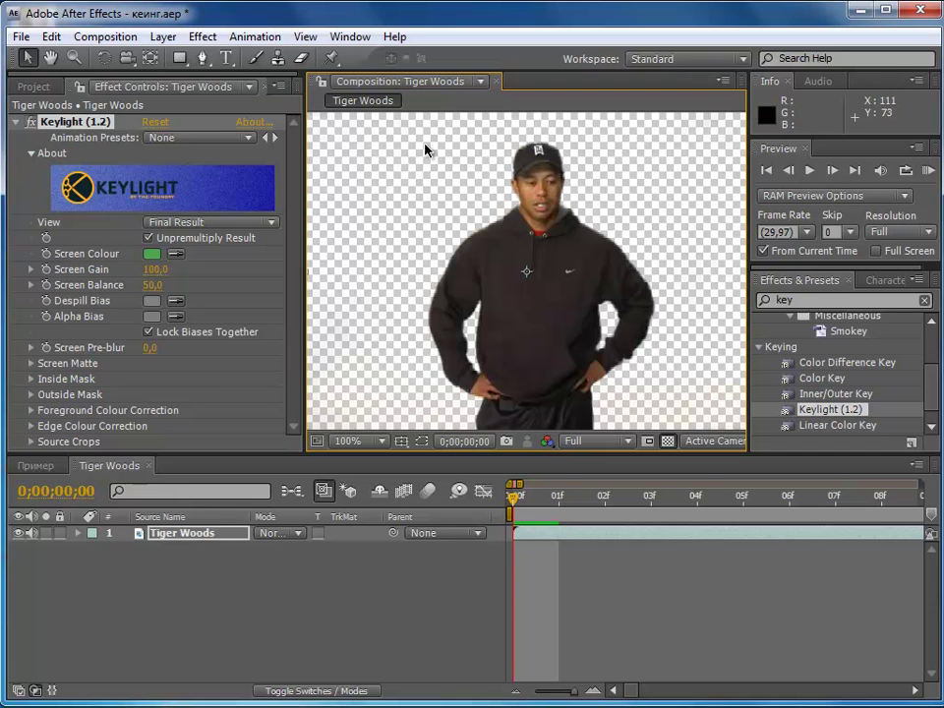
click(668, 443)
click(667, 444)
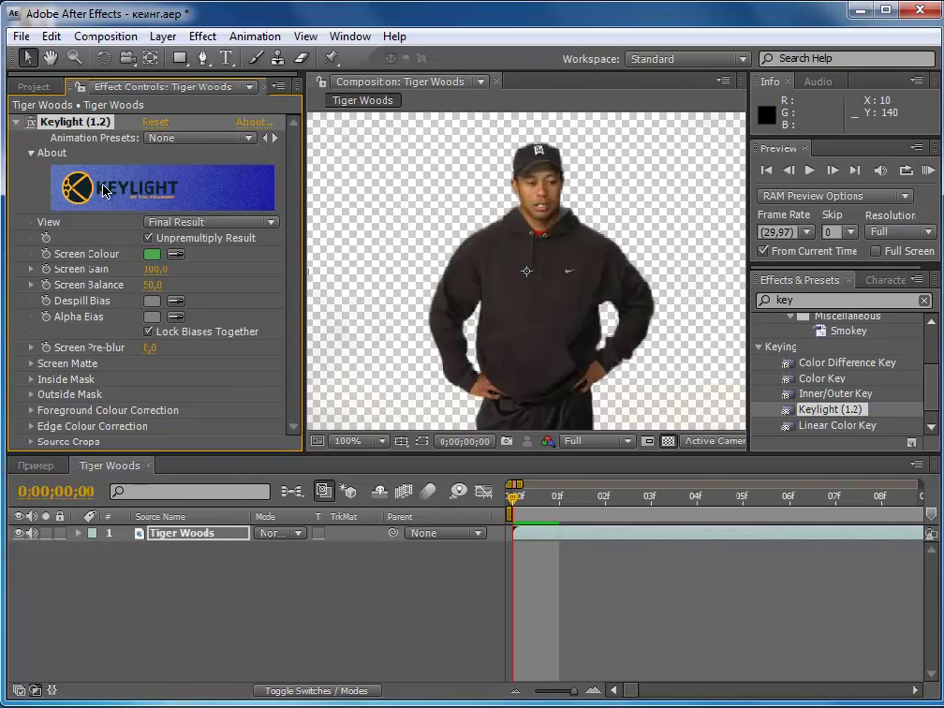
Switch Keylight's View to Combined Matte to see the white silhouette on black.
click(228, 224)
click(231, 226)
click(230, 226)
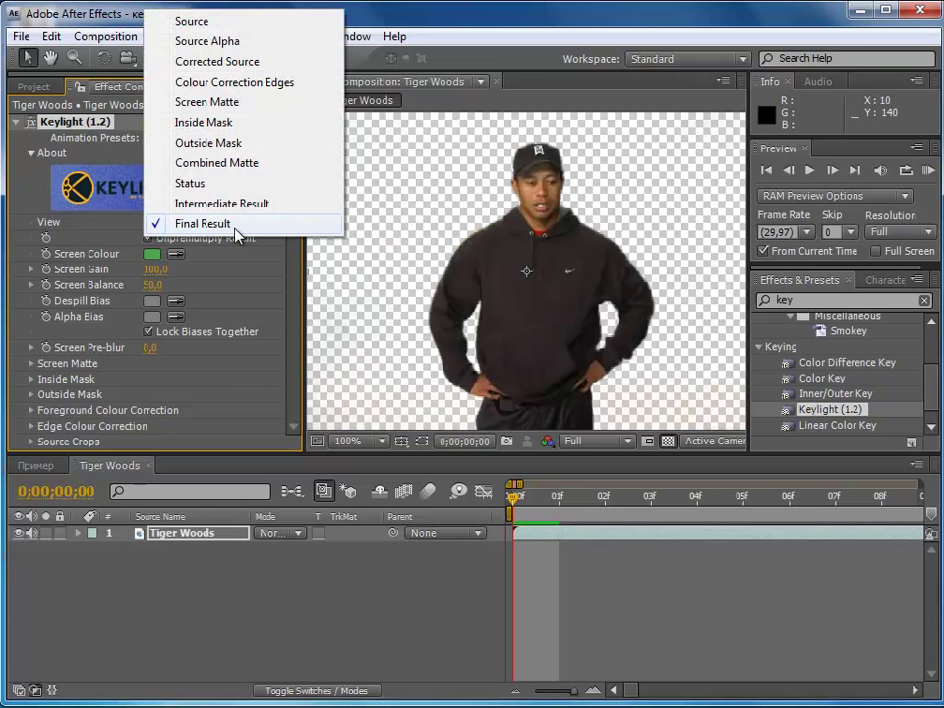
click(243, 164)
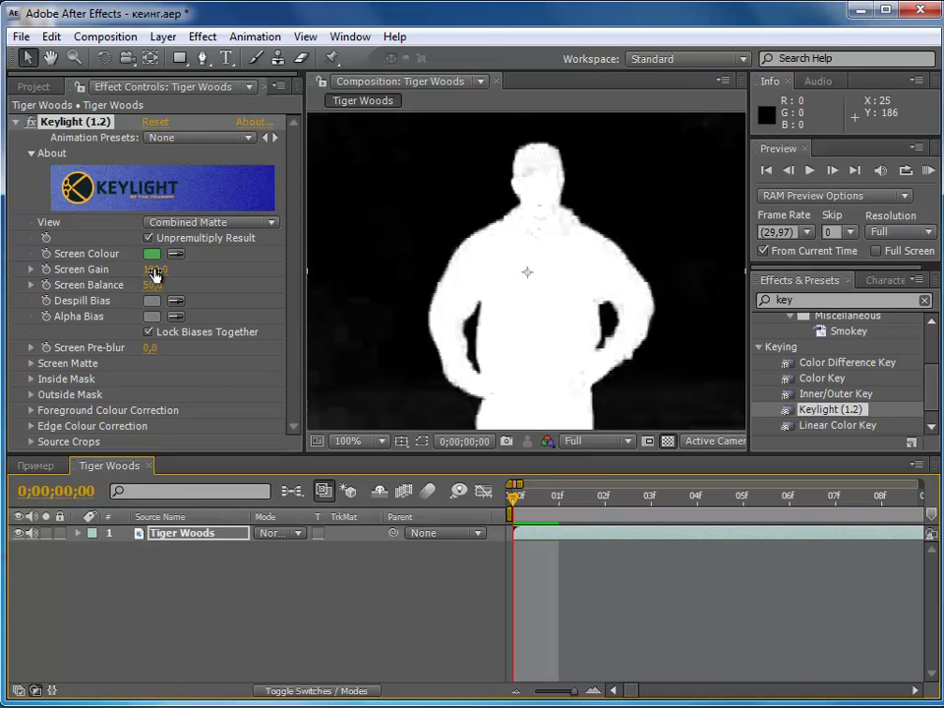
Raise Keylight's Screen Gain to 132 and lower Screen Balance to 0.
drag(159, 268, 189, 273)
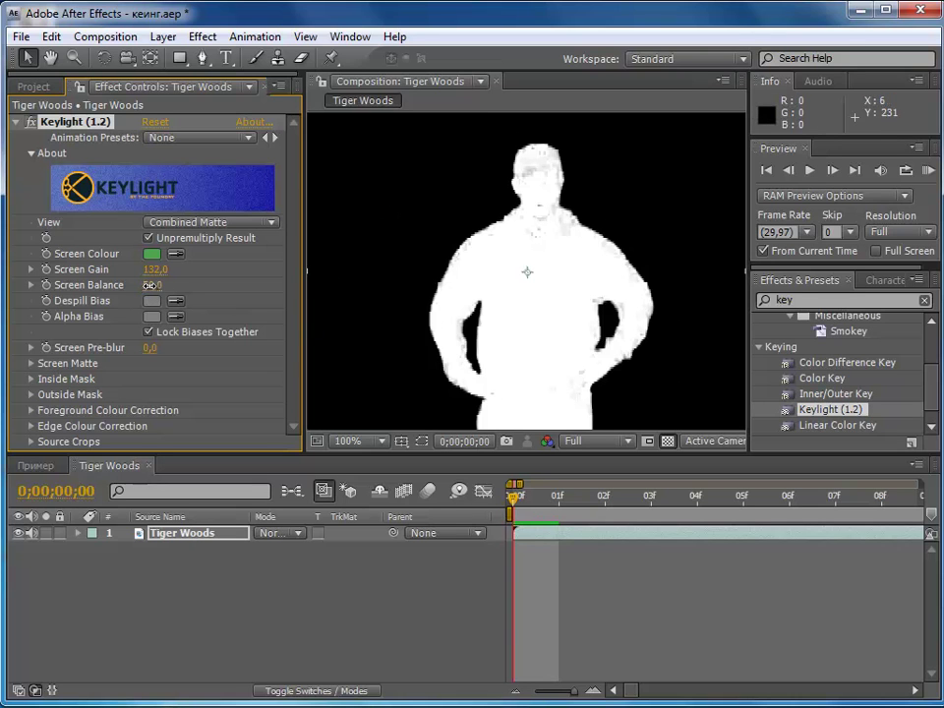
drag(131, 284, 100, 284)
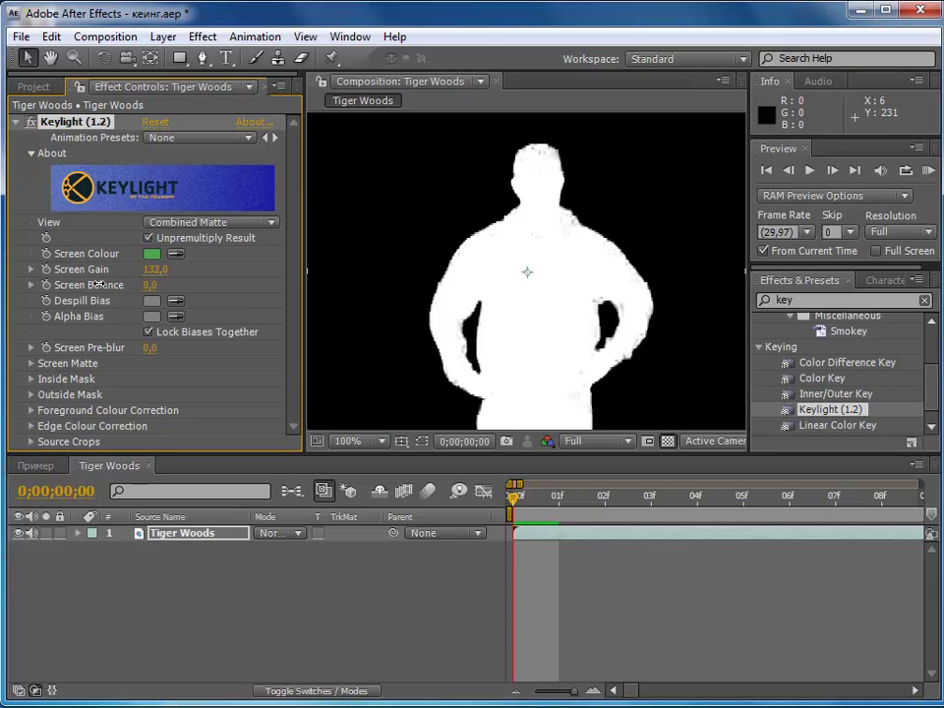
click(233, 288)
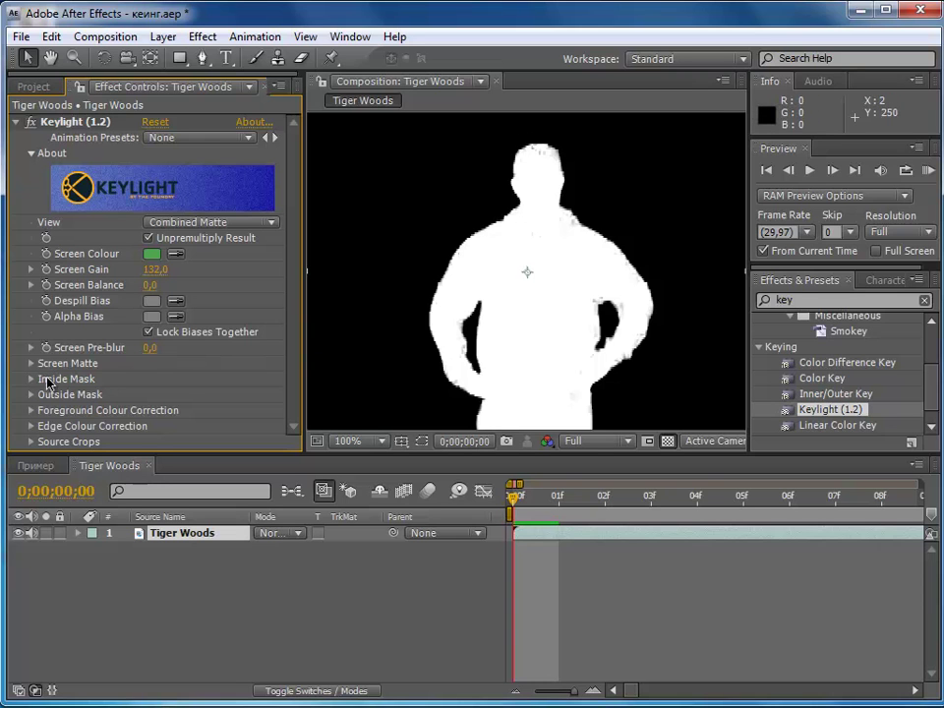
Expand Keylight's Screen Matte group and set Clip White to 50.
click(33, 364)
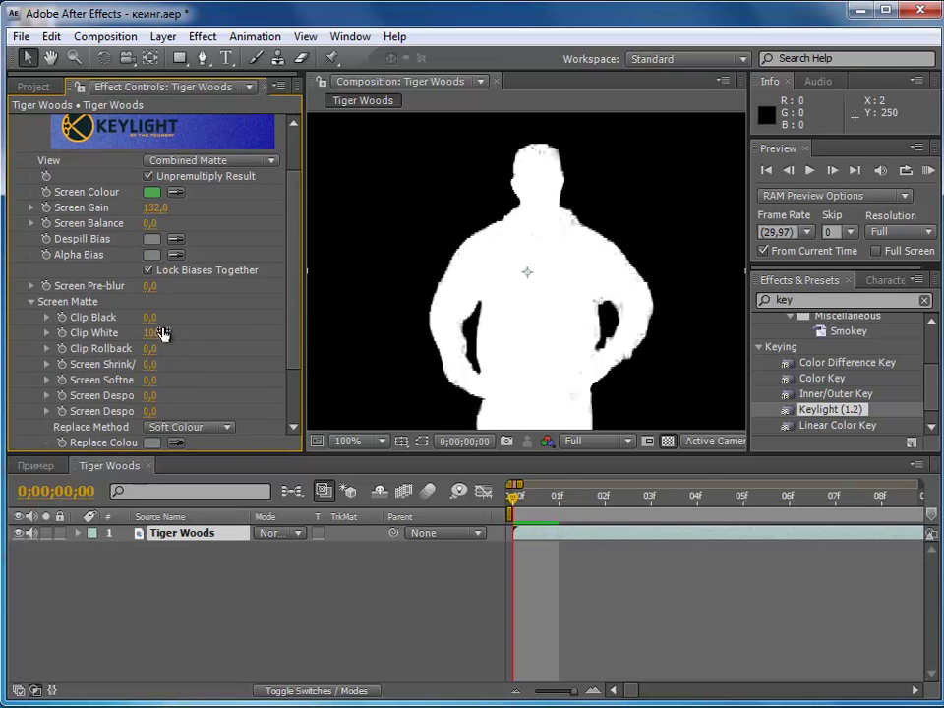
scroll(224, 301, down, 1)
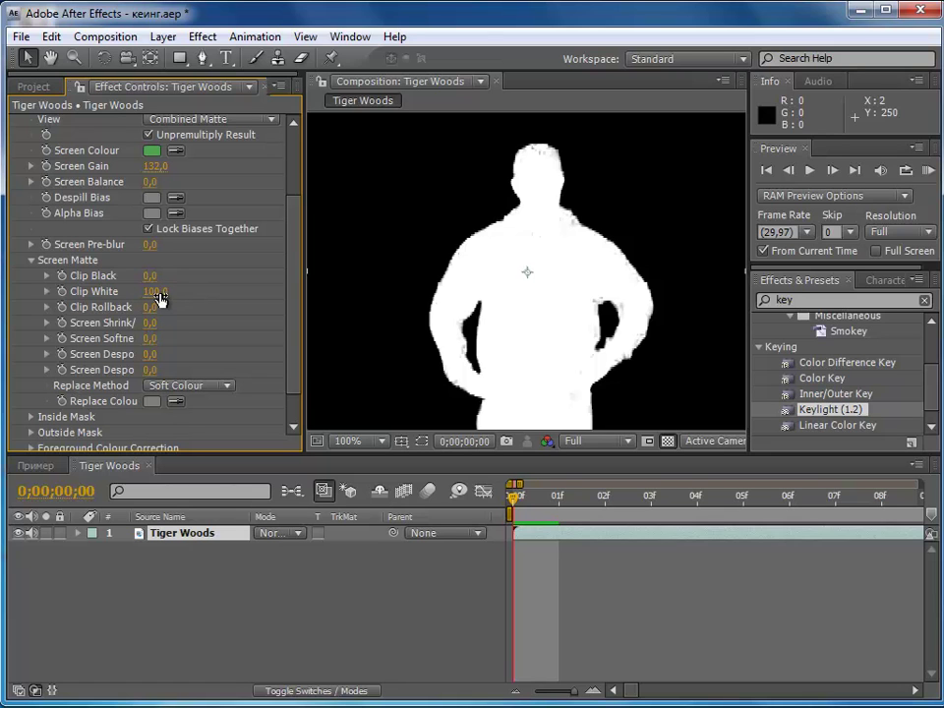
drag(159, 298, 152, 292)
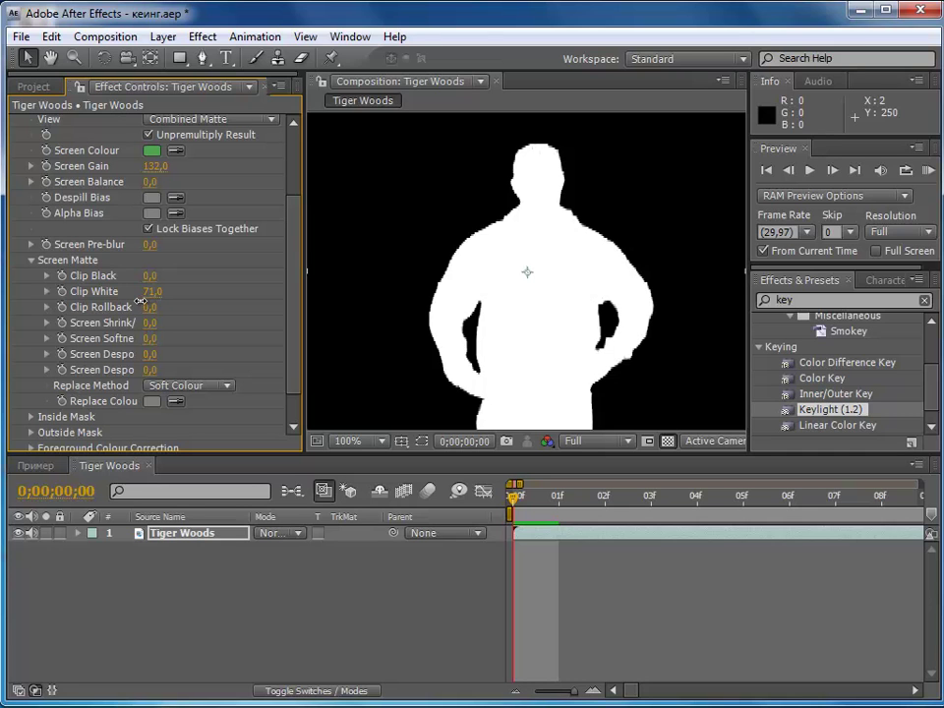
click(147, 292)
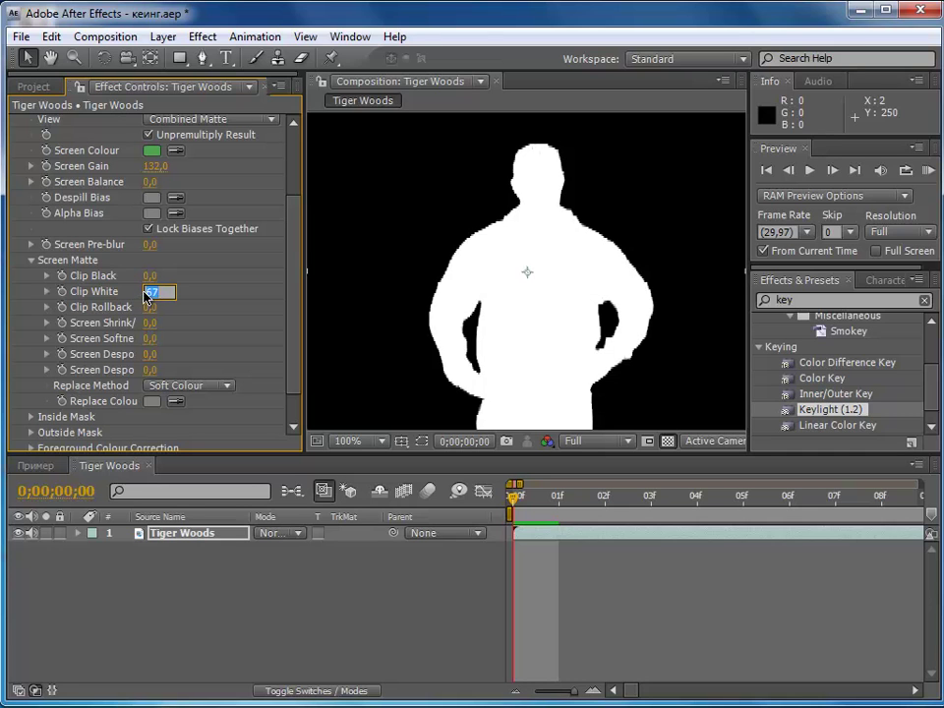
text(50)
key(Return)
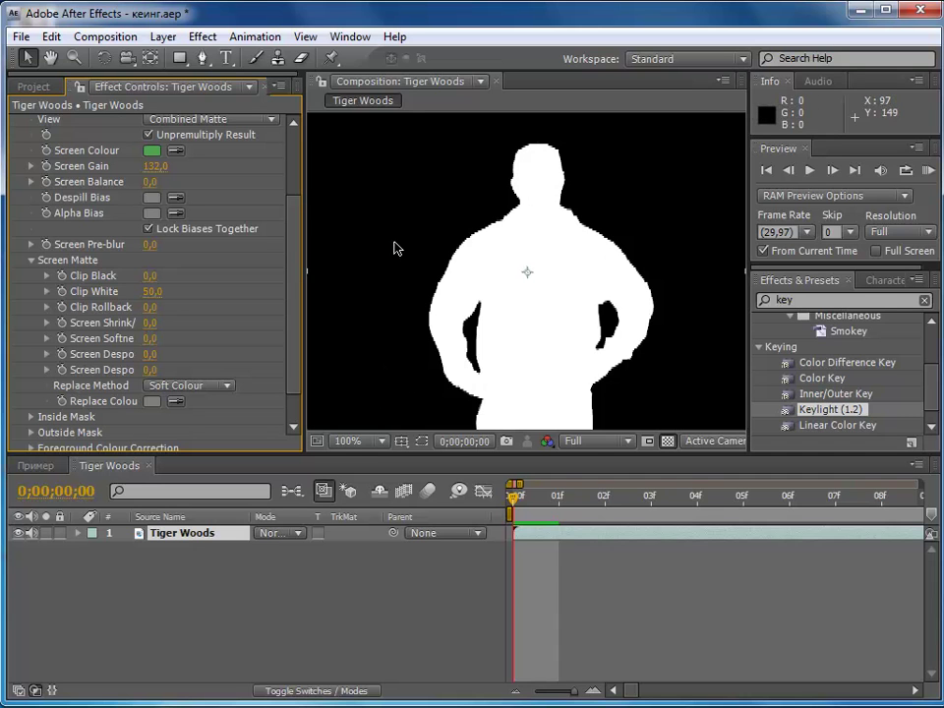
scroll(192, 324, down, 1)
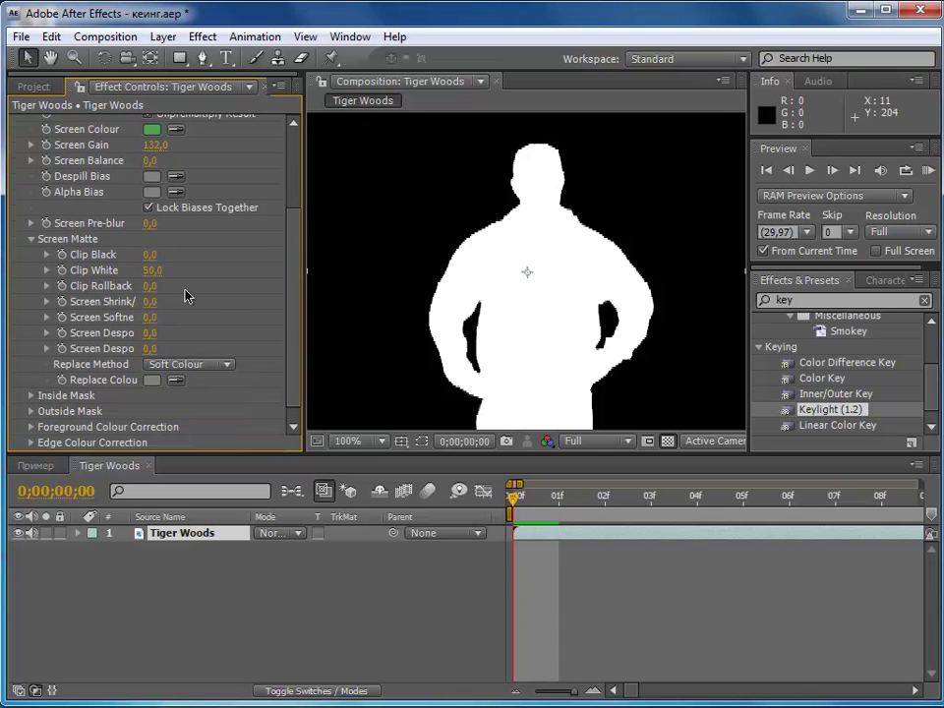
scroll(231, 332, up, 5)
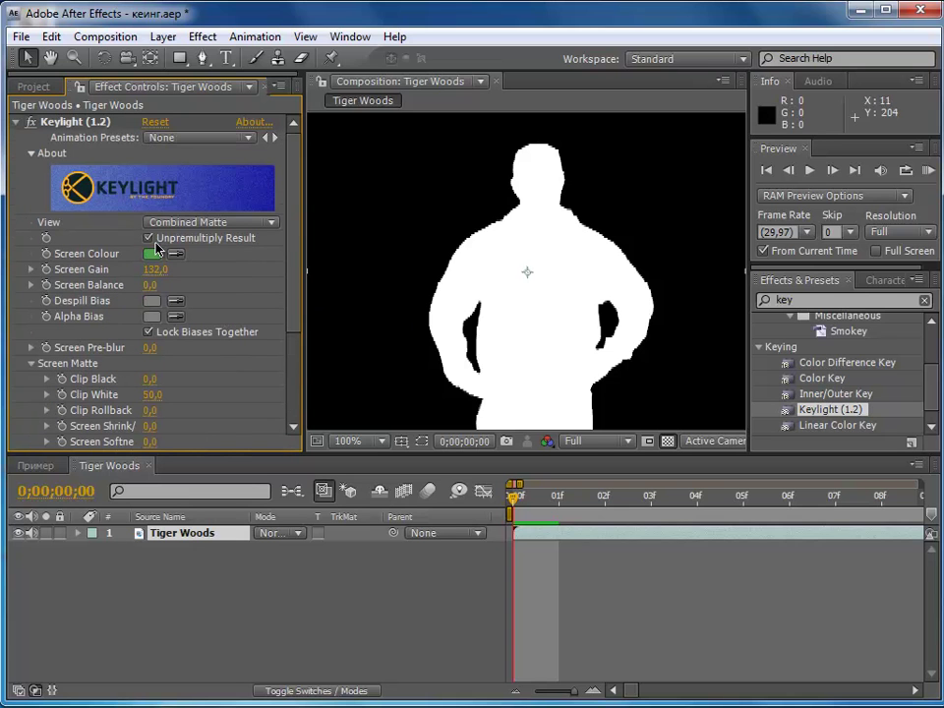
Return Keylight's View to the final keyed result.
click(208, 223)
click(228, 284)
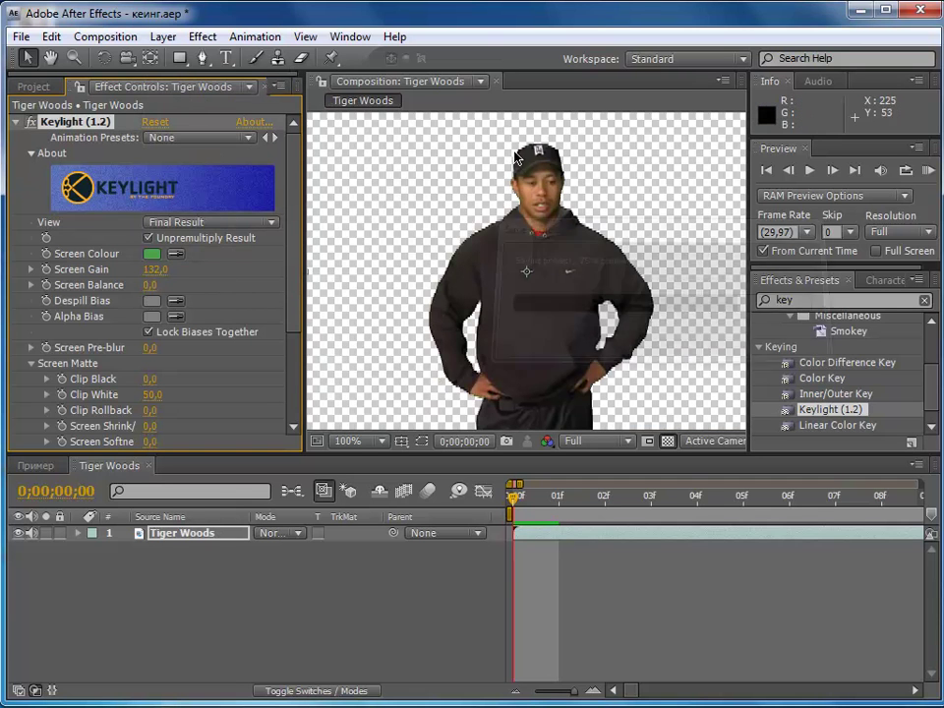
scroll(293, 174, down, 5)
scroll(293, 174, up, 5)
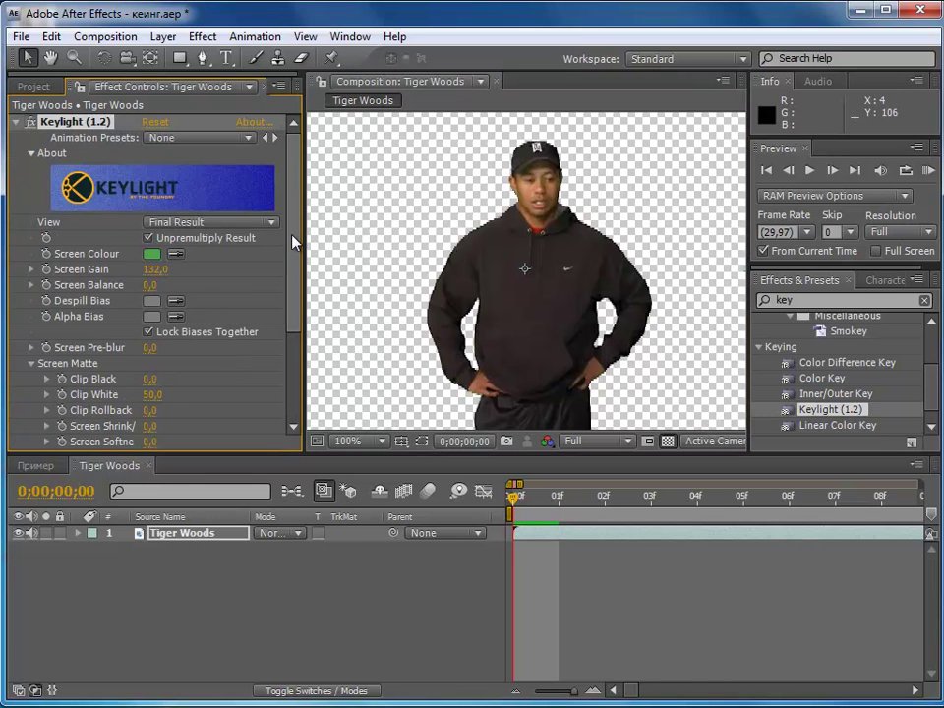
scroll(293, 241, down, 5)
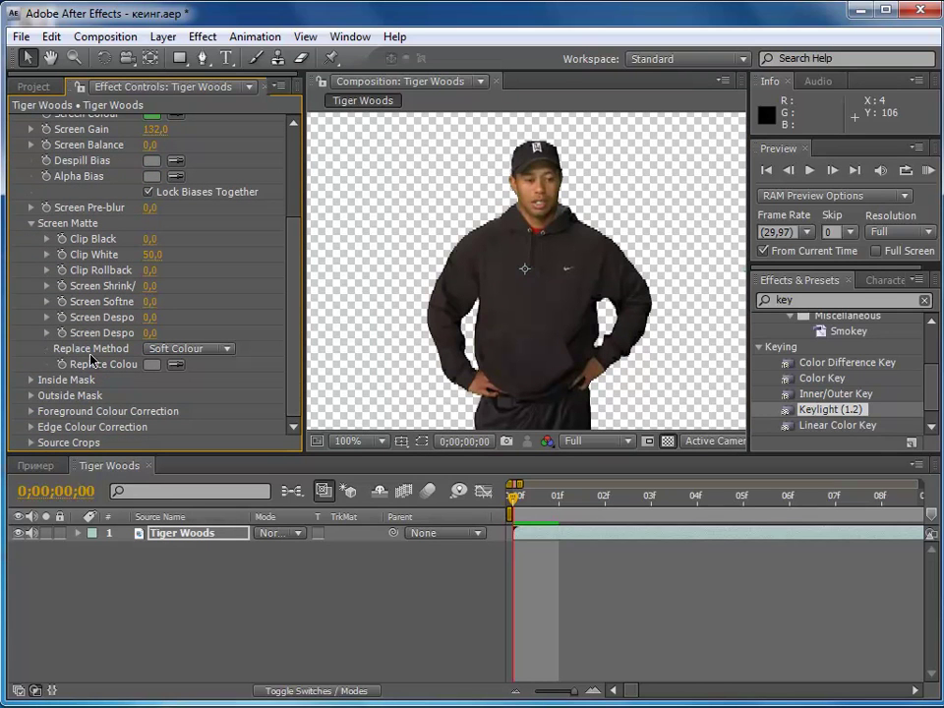
Set Keylight's Replace Method to Hard Colour and collapse the effect.
click(202, 350)
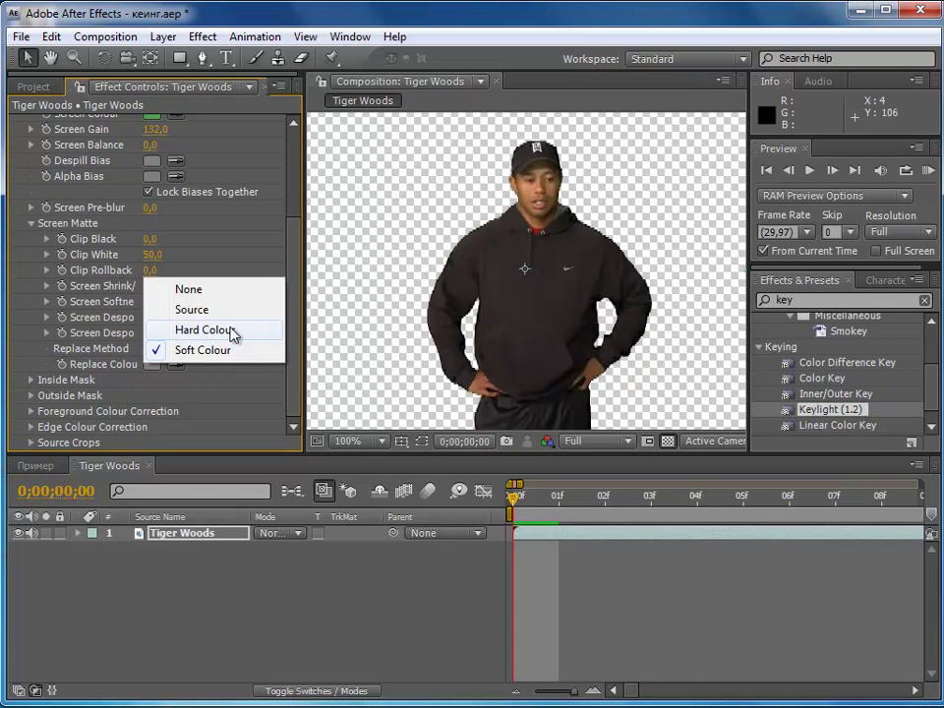
click(237, 336)
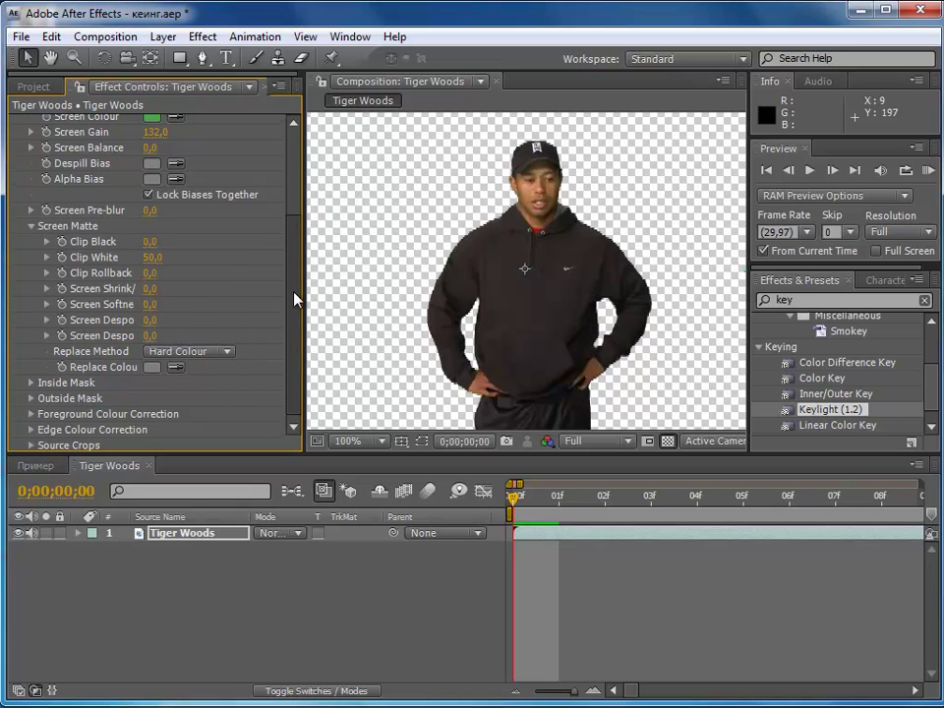
drag(294, 235, 294, 164)
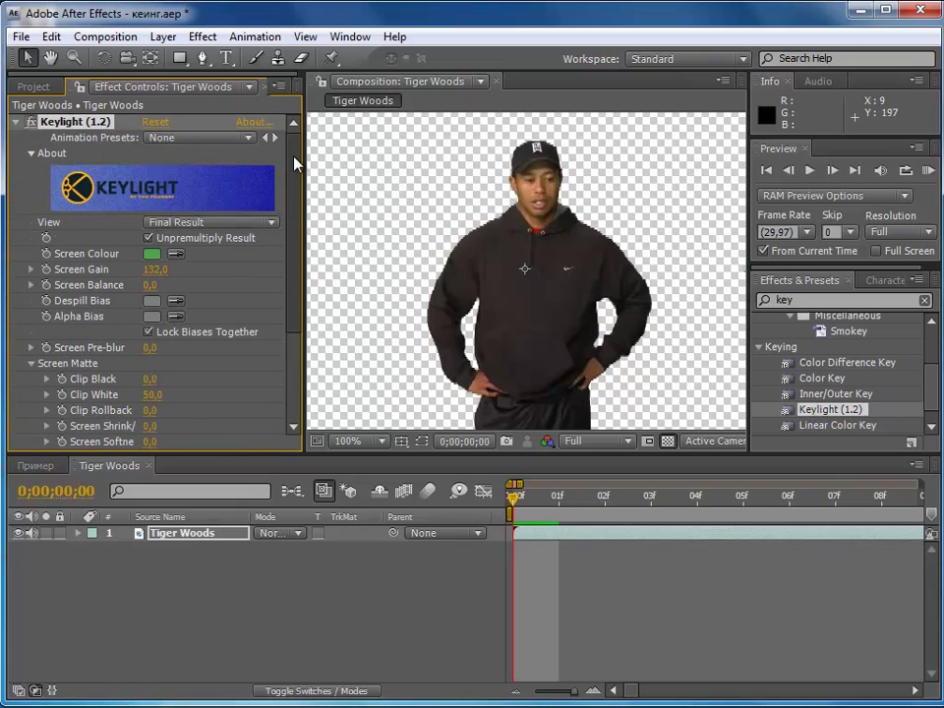
click(16, 122)
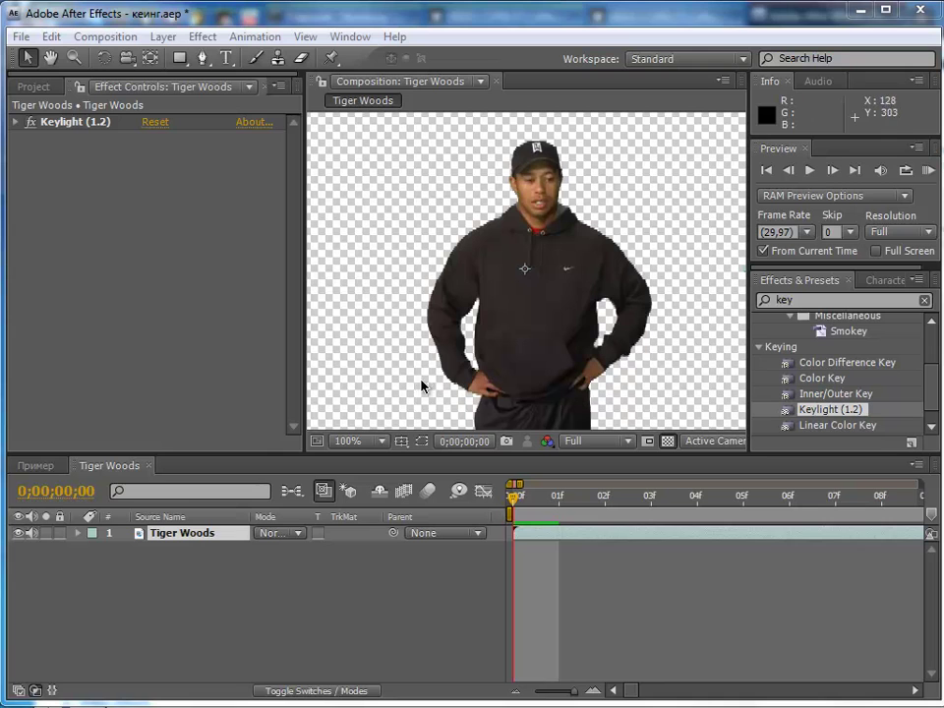
Search 'simpl' and apply Simple Choker to the man's layer below Keylight.
click(803, 301)
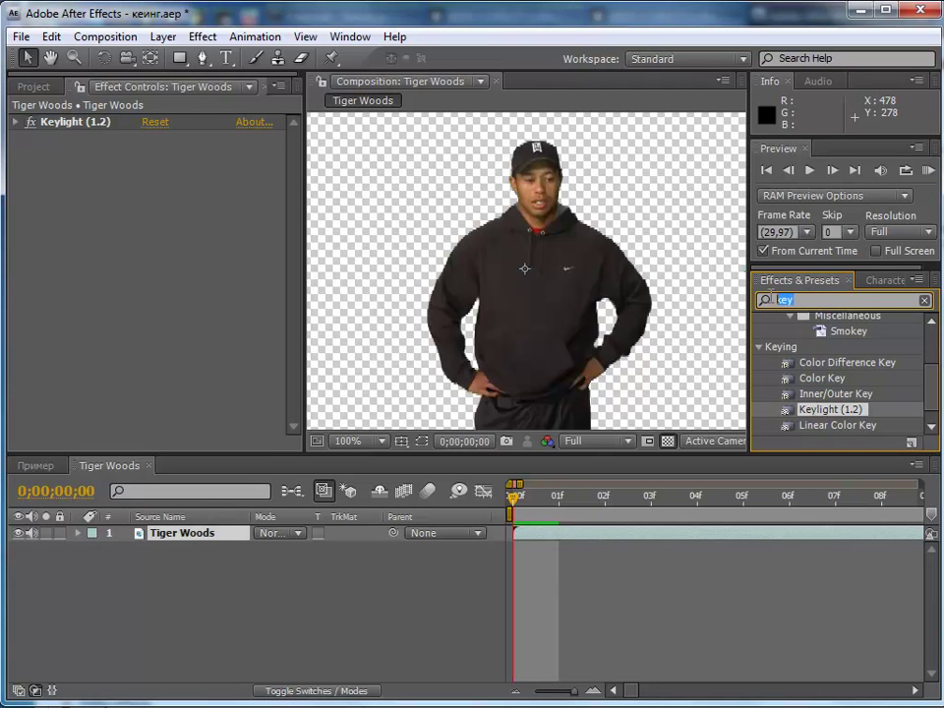
text(s)
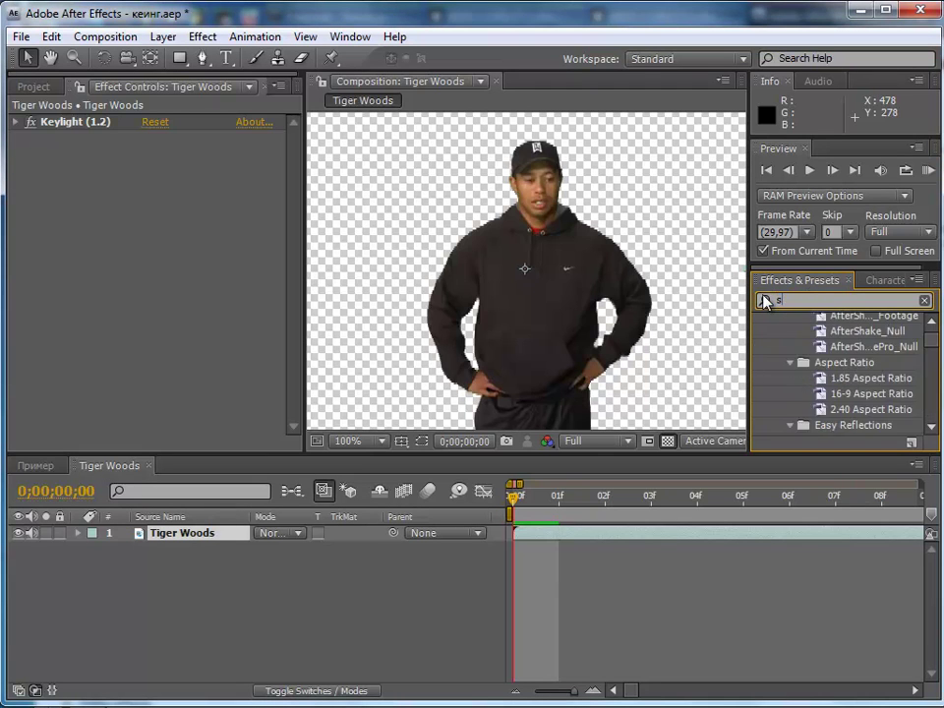
text(imple)
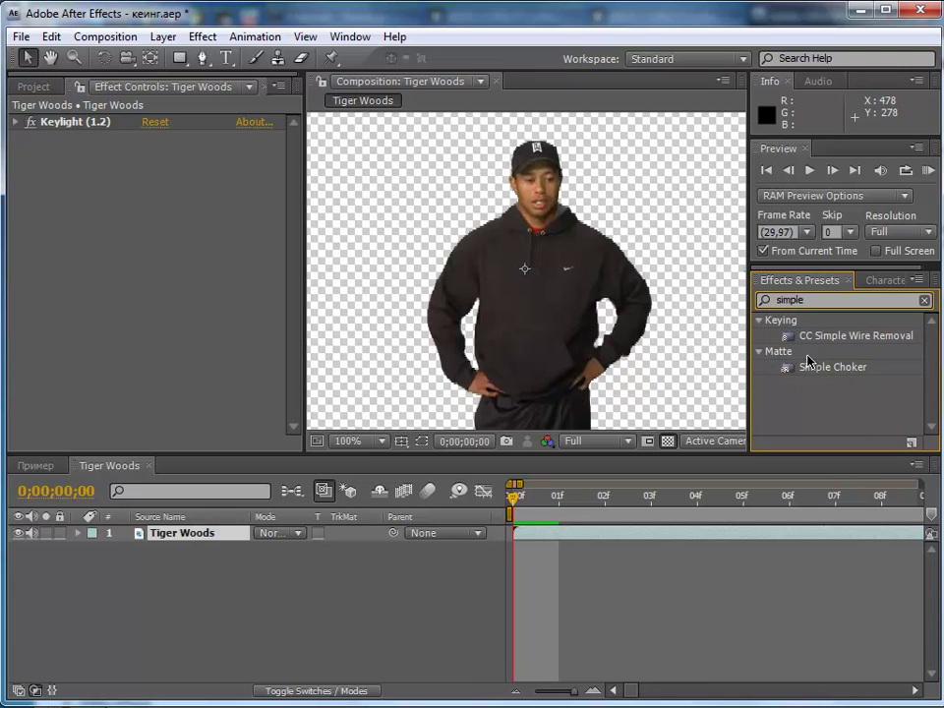
mouse_move(821, 371)
mouse_down()
mouse_move(503, 379)
mouse_move(510, 364)
mouse_up()
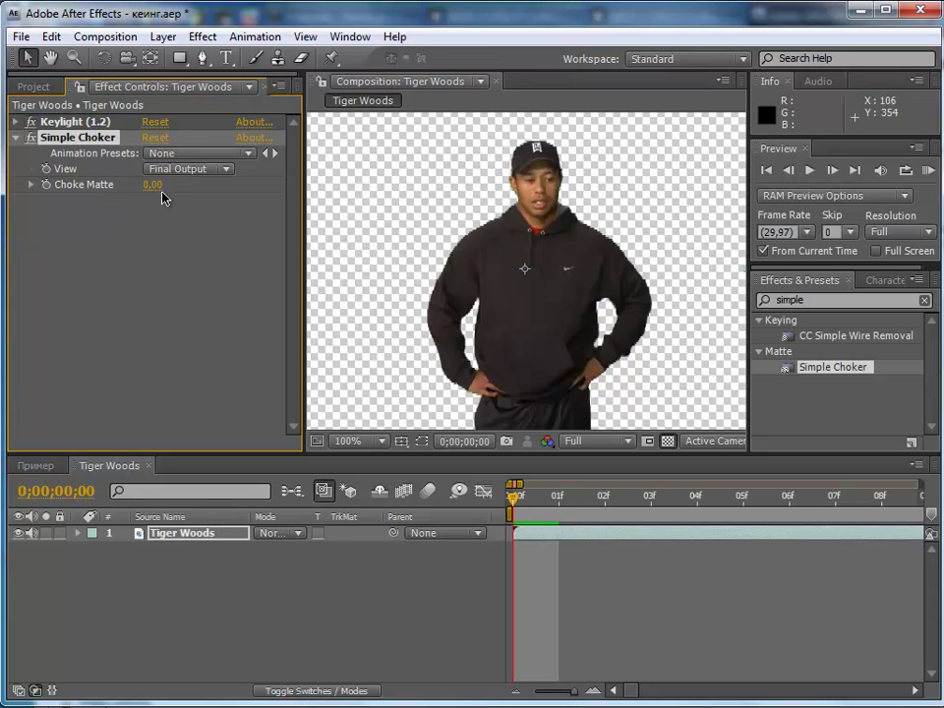
Set Choke Matte to 0,70, comparing edges zoomed in with Simple Choker toggled off and on.
drag(164, 186, 165, 197)
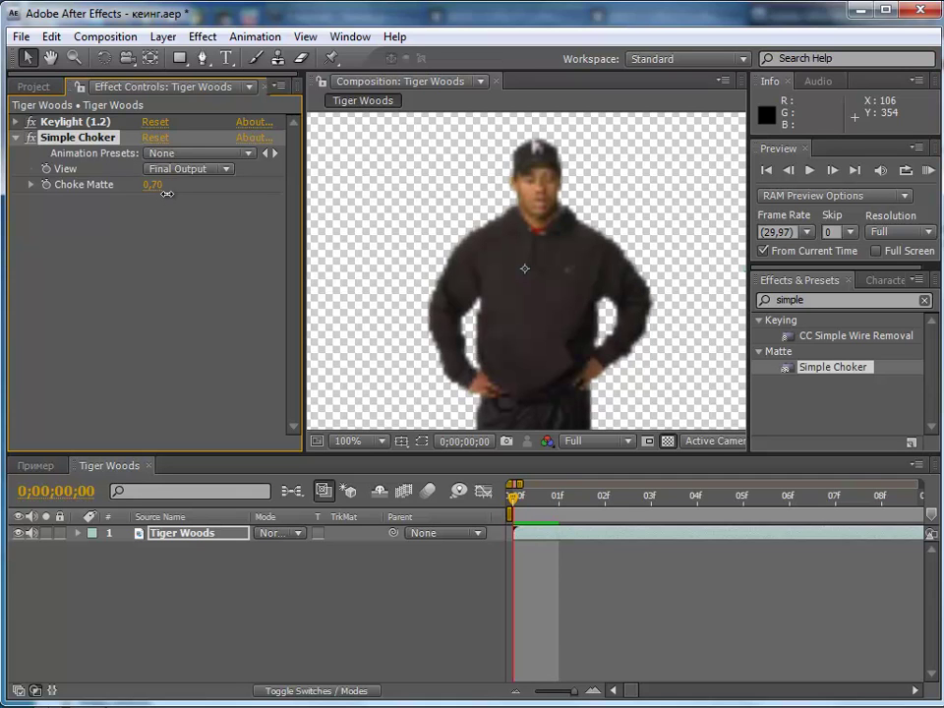
drag(165, 194, 167, 192)
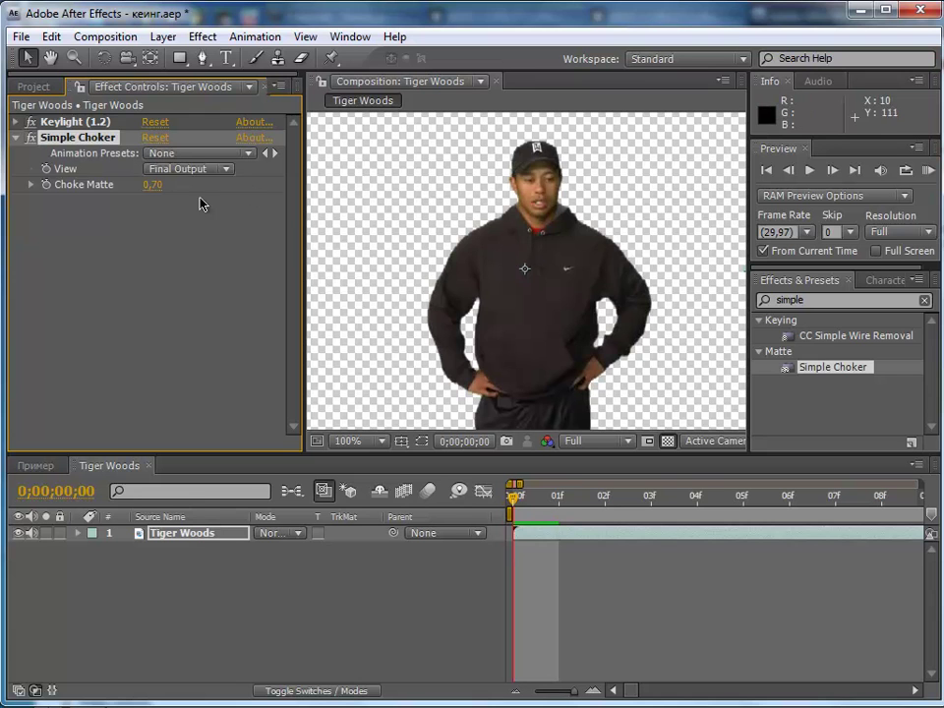
scroll(401, 218, up, 2)
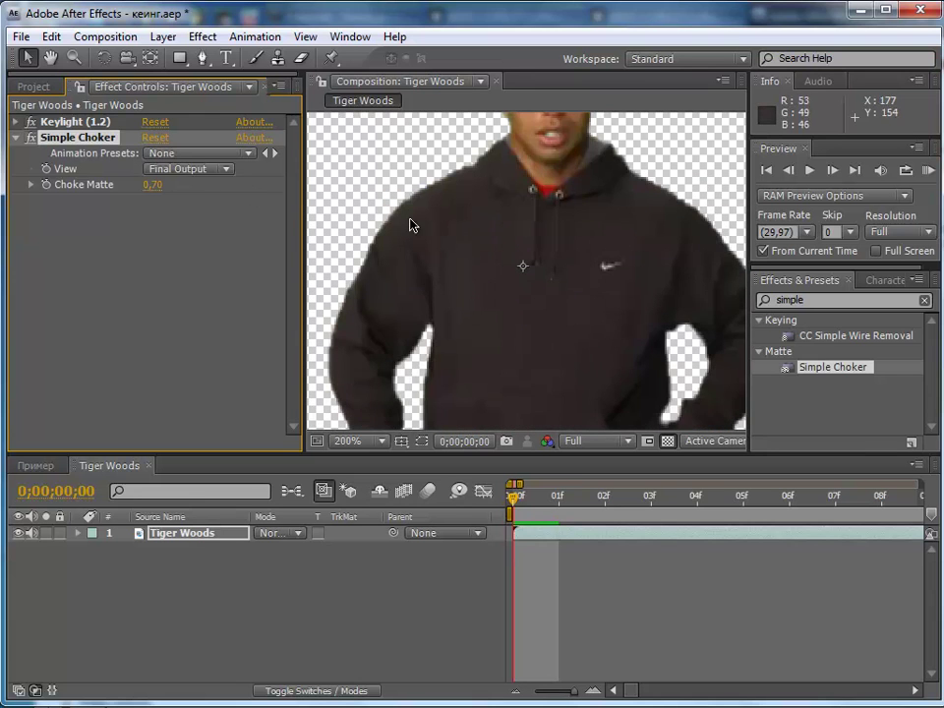
drag(400, 220, 453, 300)
scroll(453, 300, up, 2)
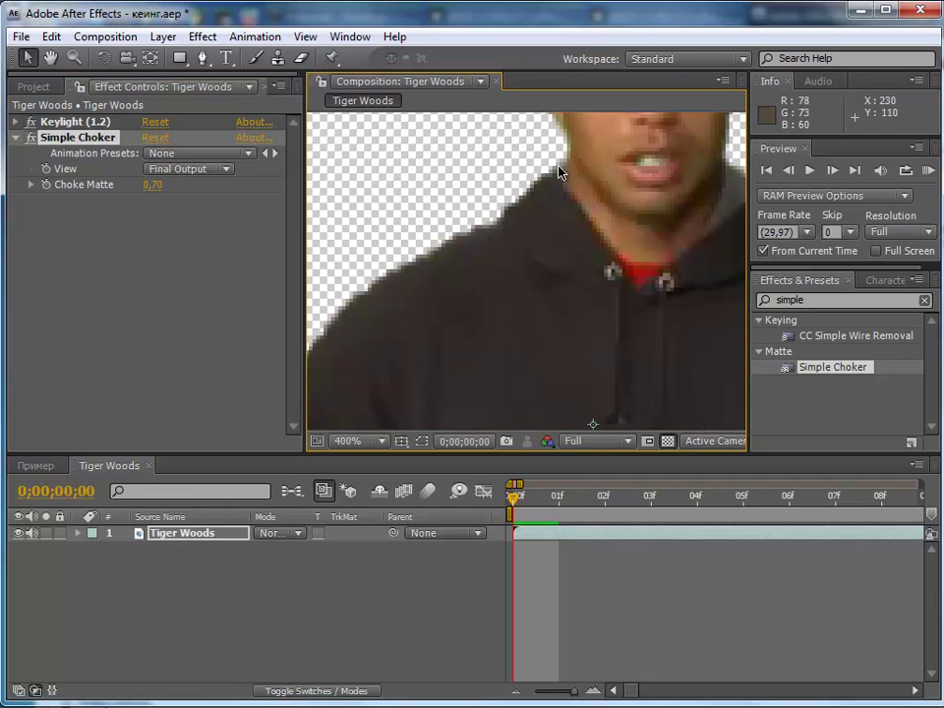
click(30, 140)
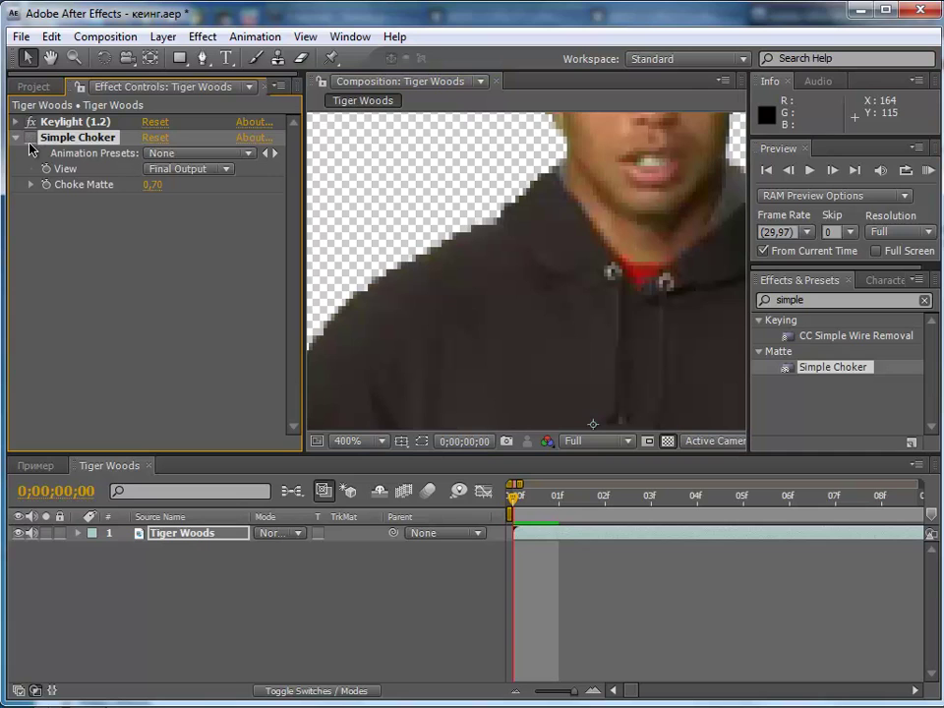
click(30, 140)
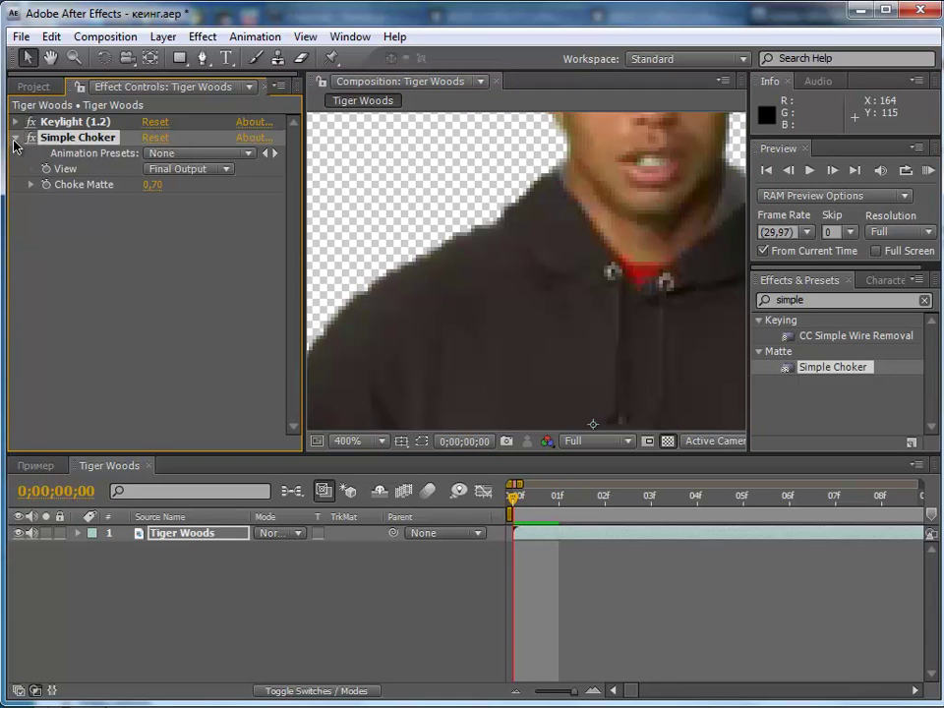
click(14, 138)
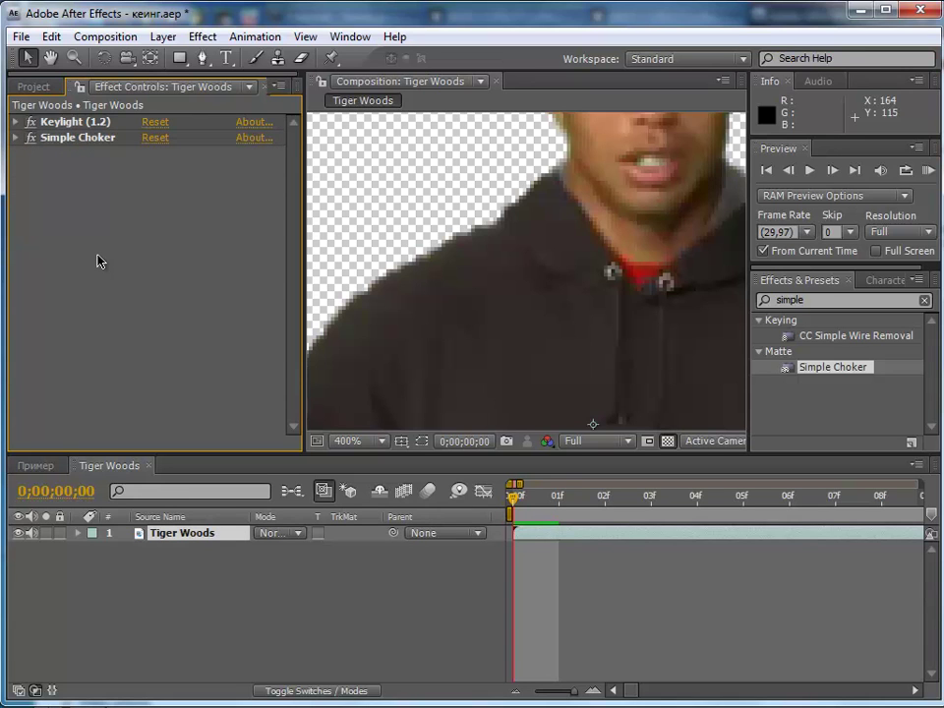
Drag the Поле JPEG from the Project panel into the timeline beneath Tiger Woods.
click(34, 86)
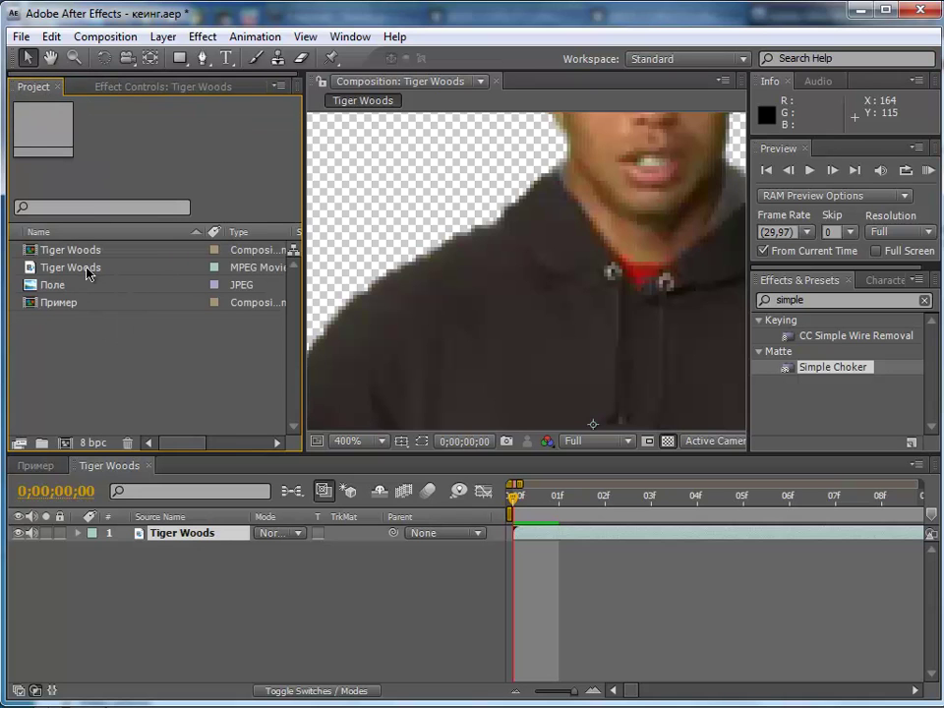
click(46, 287)
drag(45, 287, 164, 580)
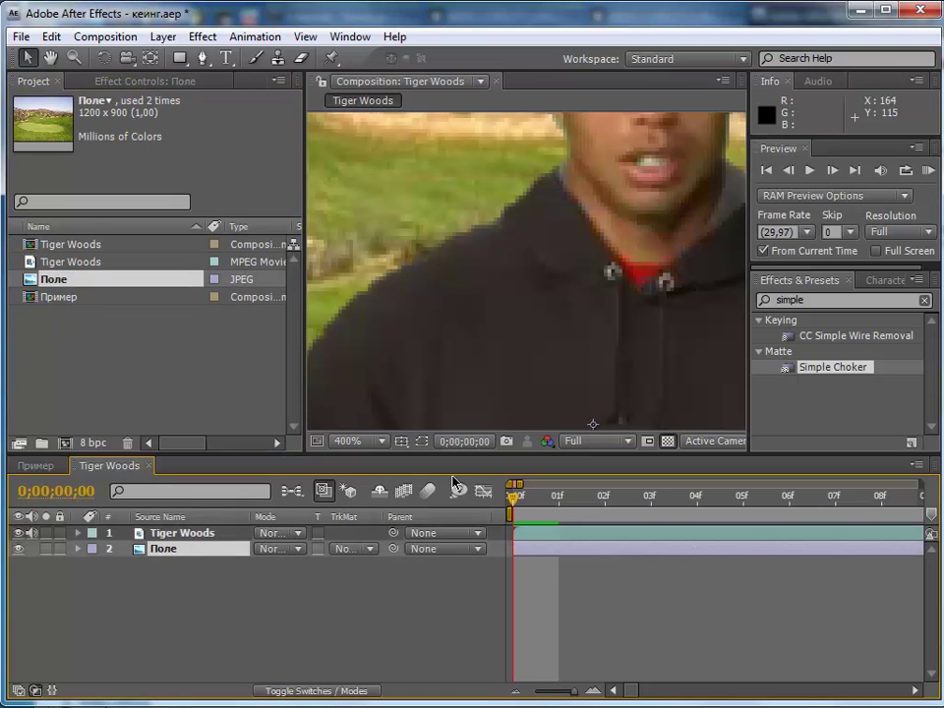
scroll(555, 329, down, 4)
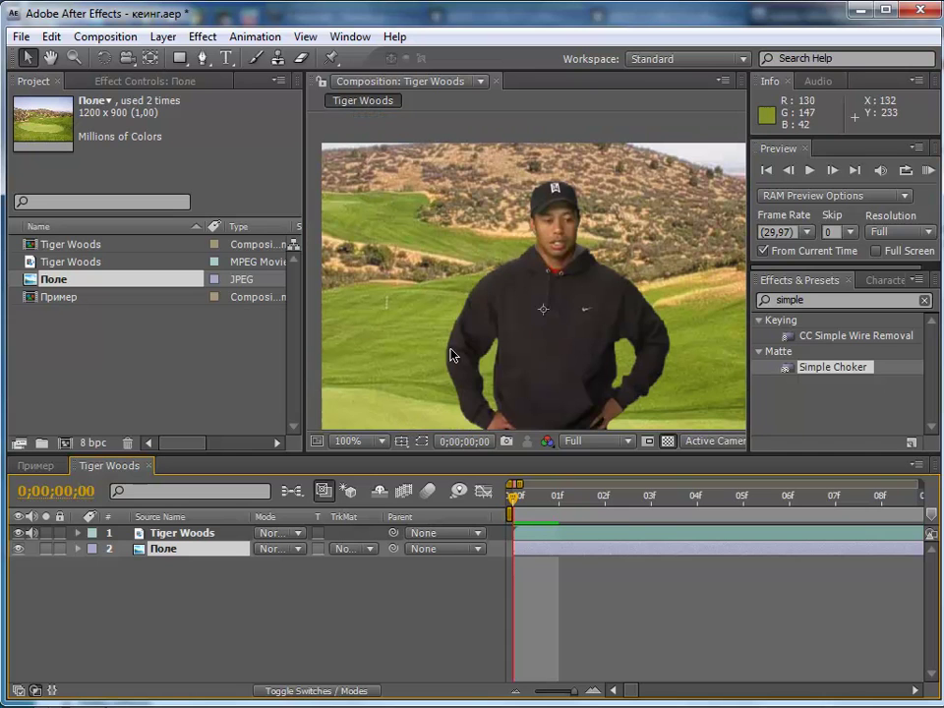
Recentre the view, set viewer magnification to Fit, and return to the Selection tool.
click(51, 59)
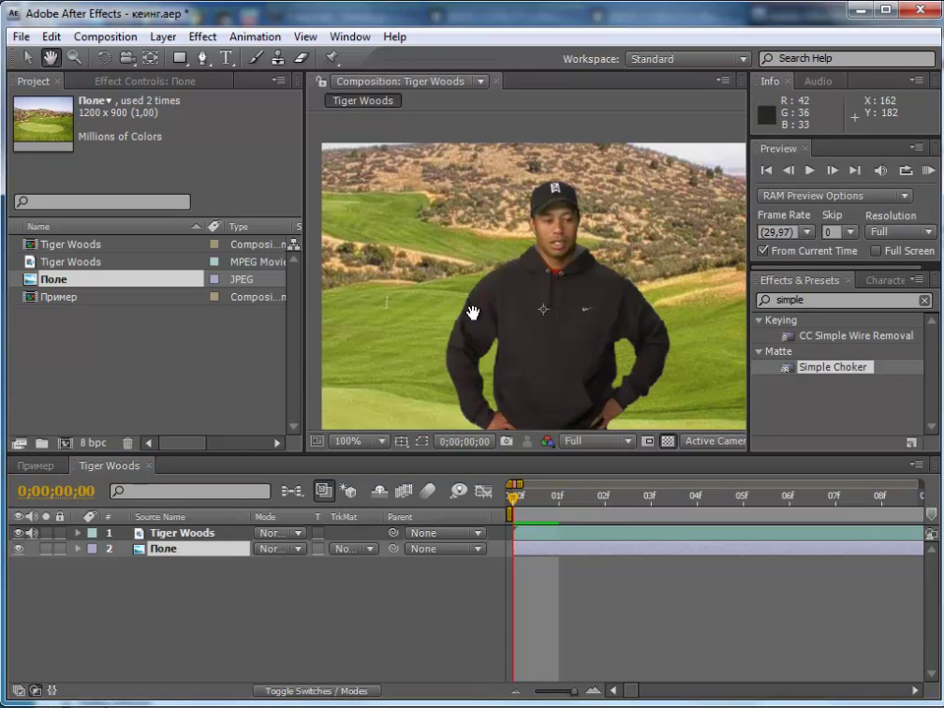
drag(468, 281, 436, 267)
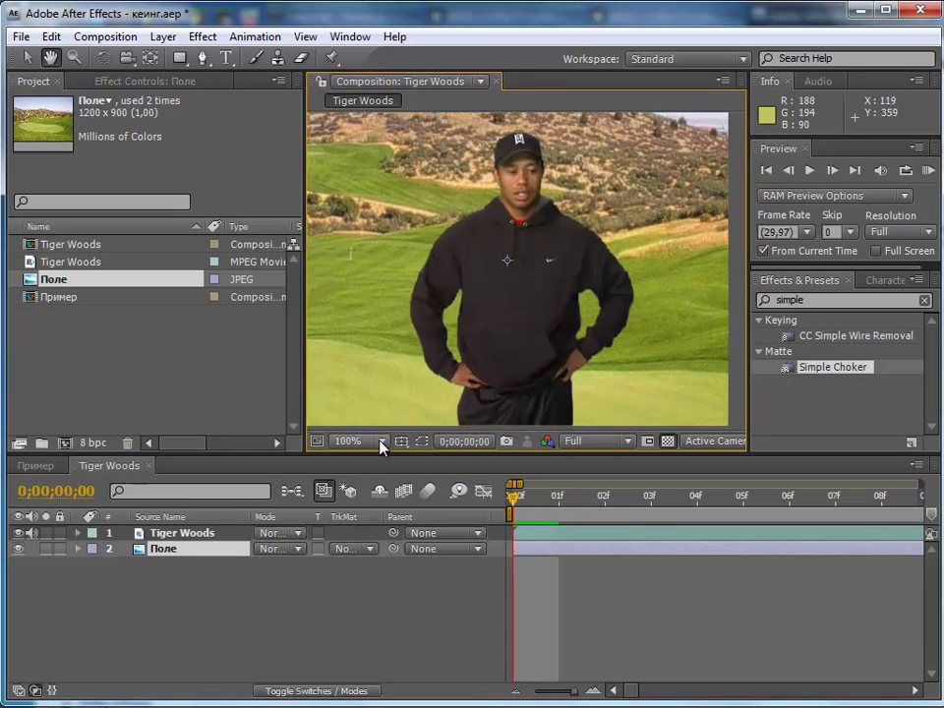
click(383, 440)
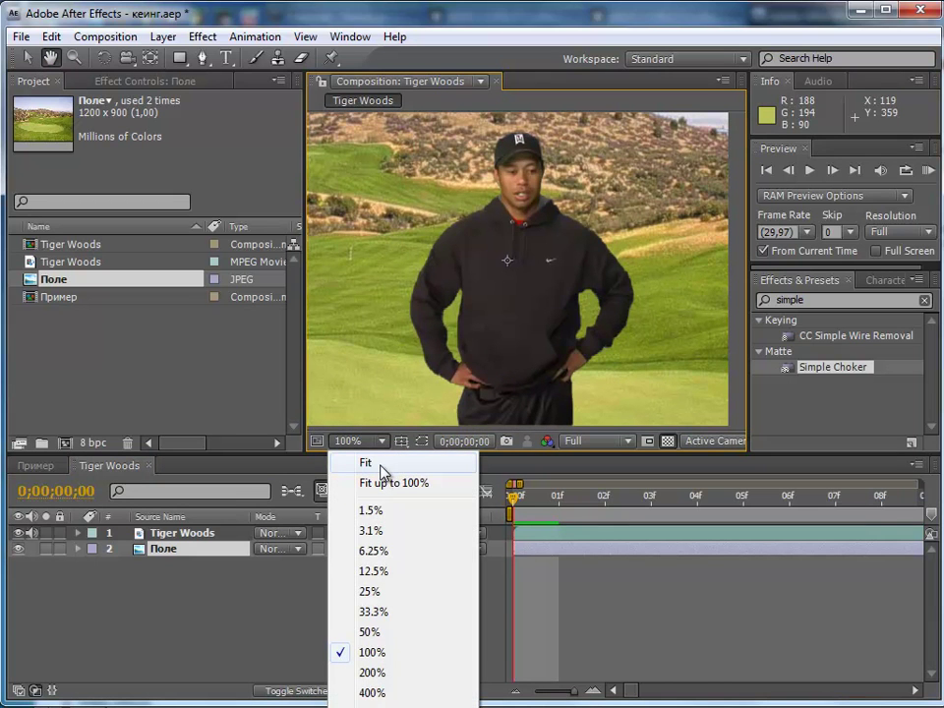
click(380, 466)
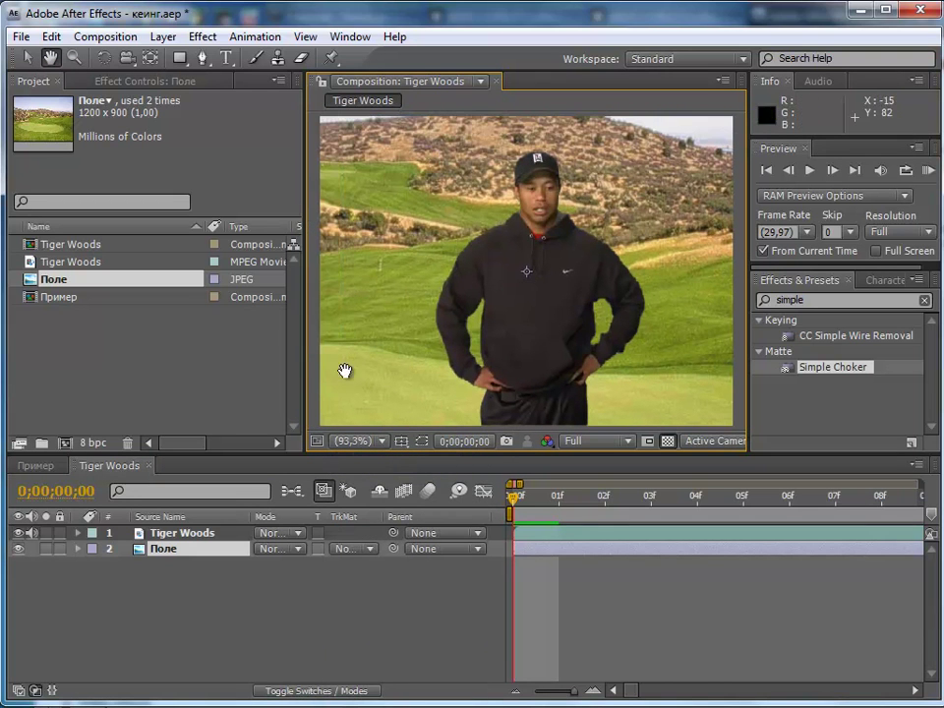
click(31, 61)
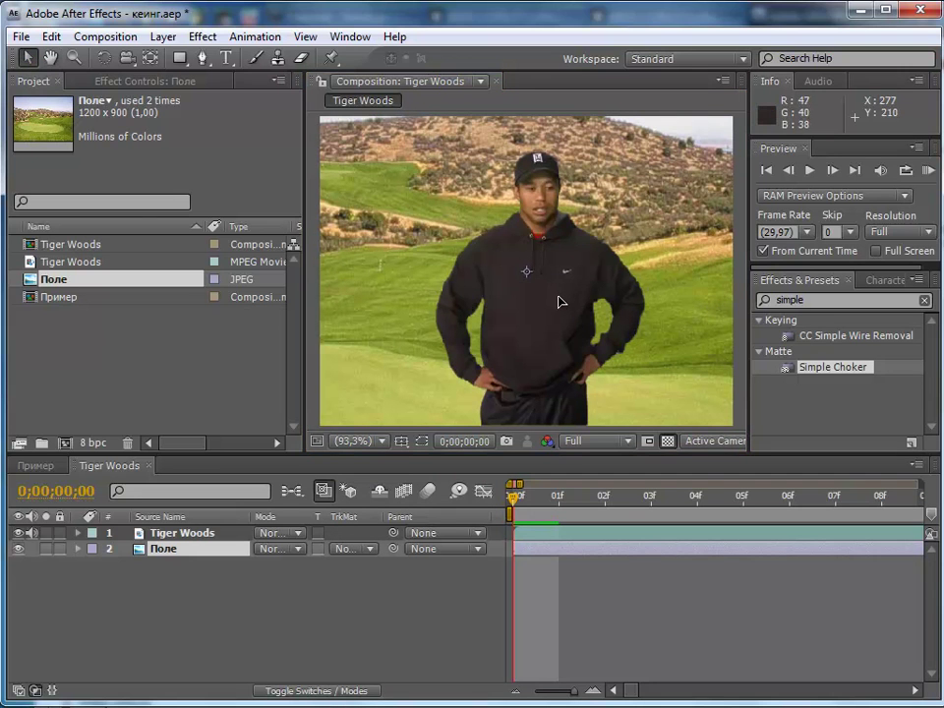
Move the keyed man's layer to the right of centre in the frame.
click(212, 528)
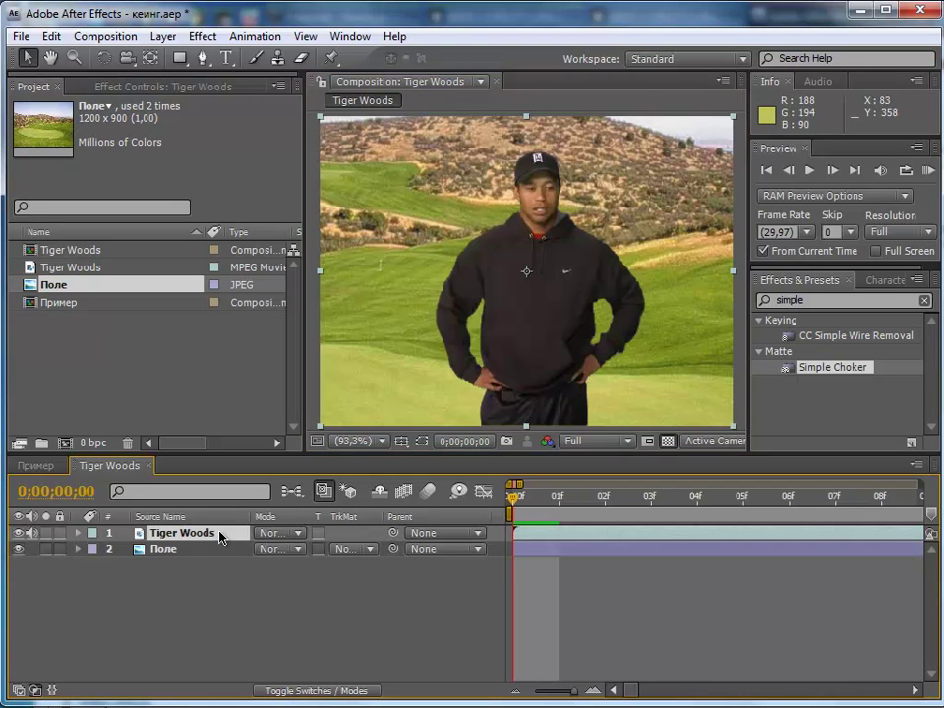
mouse_move(532, 312)
mouse_down()
mouse_move(594, 310)
mouse_move(606, 320)
mouse_up()
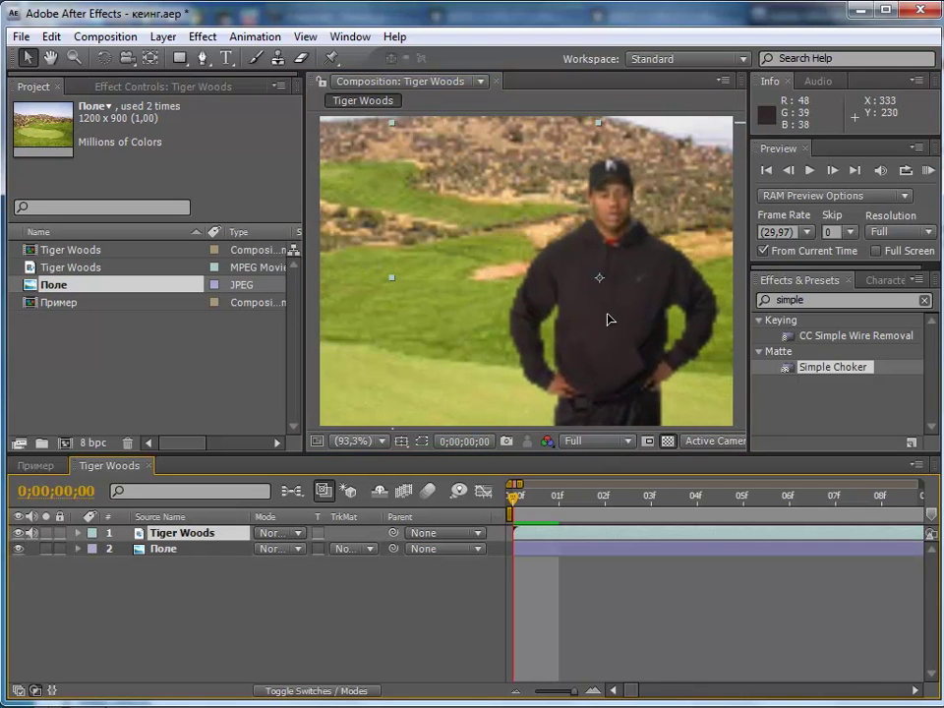
drag(606, 319, 611, 320)
Scrub through the full composition to check the key, then return to 0;00;00;00.
key(semicolon)
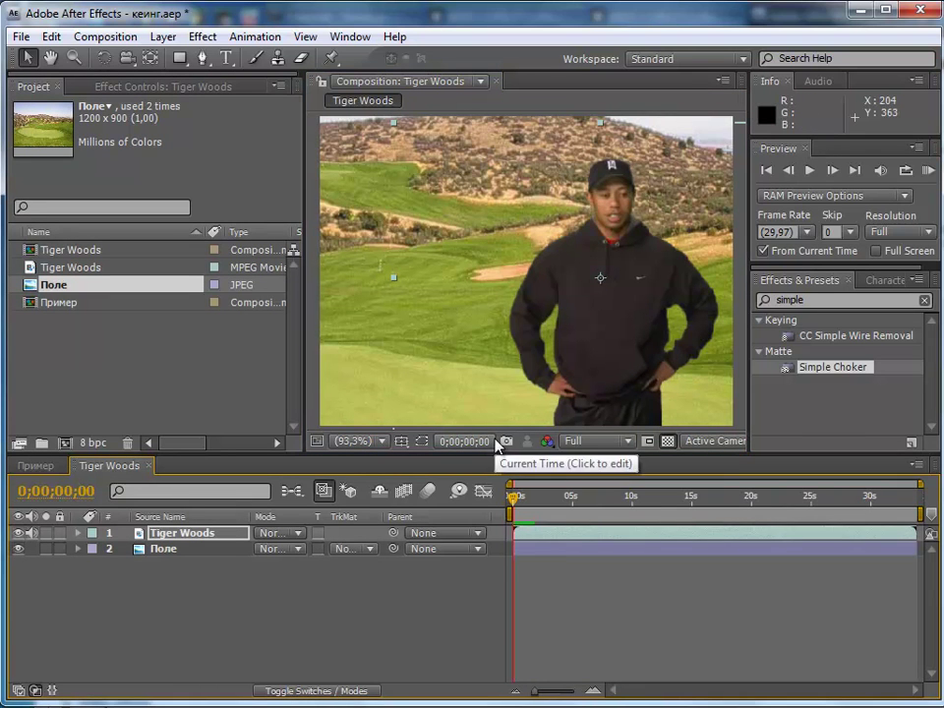
drag(512, 494, 635, 524)
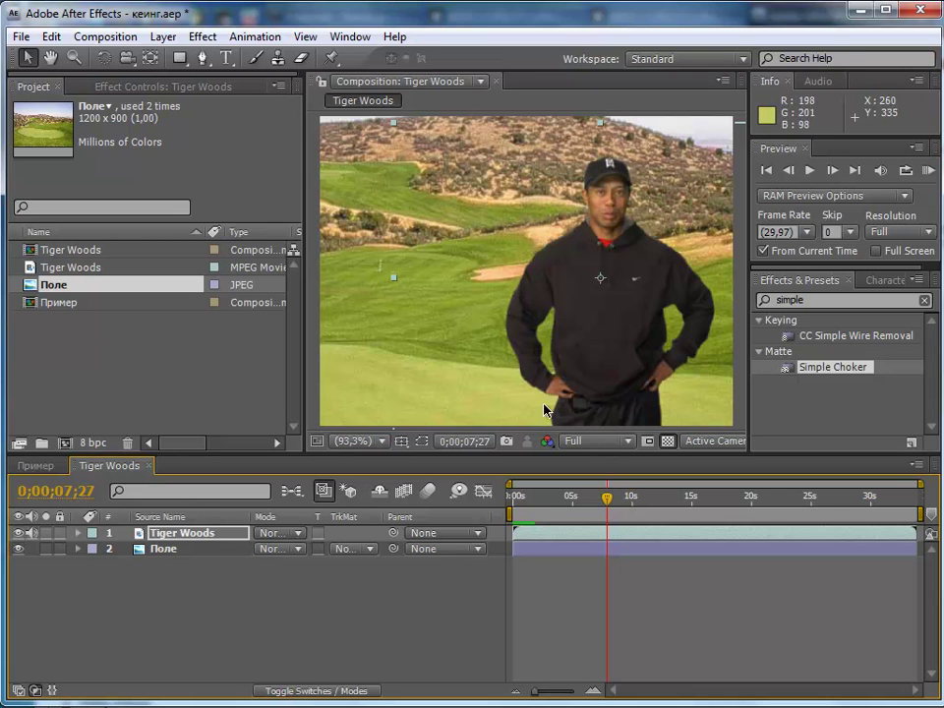
drag(609, 501, 491, 497)
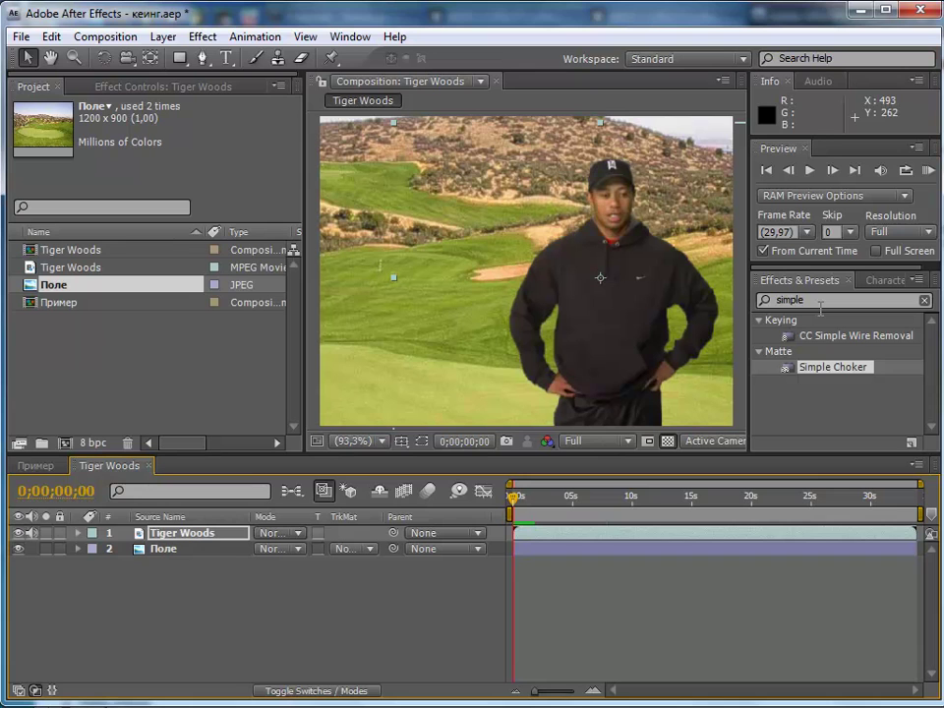
Search Effects & Presets for Levels and apply it to the Tiger Woods layer.
drag(819, 307, 748, 300)
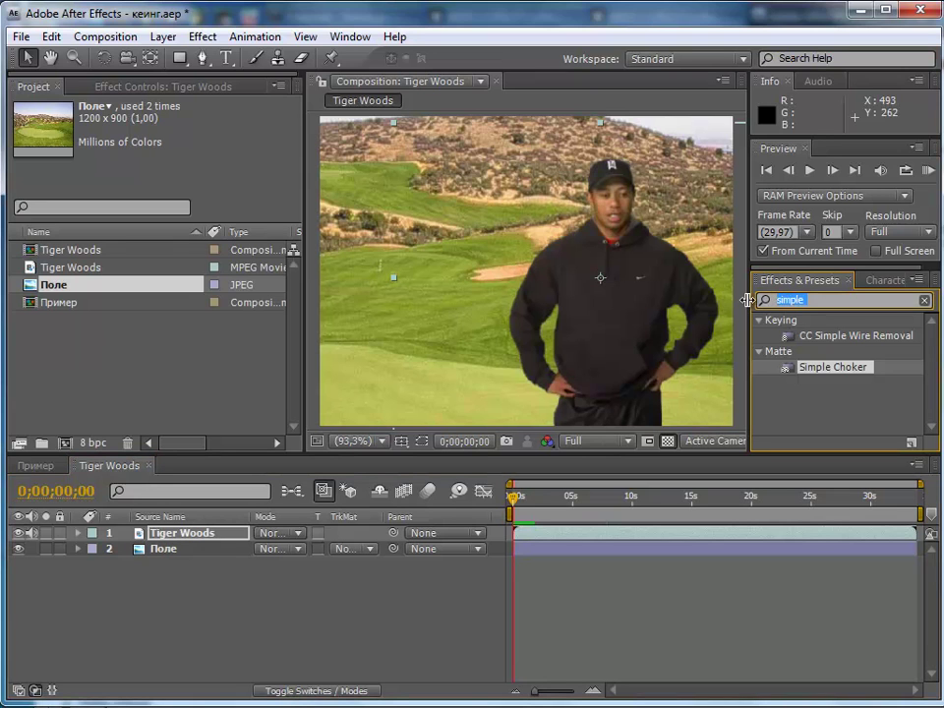
key(BackSpace)
text(e)
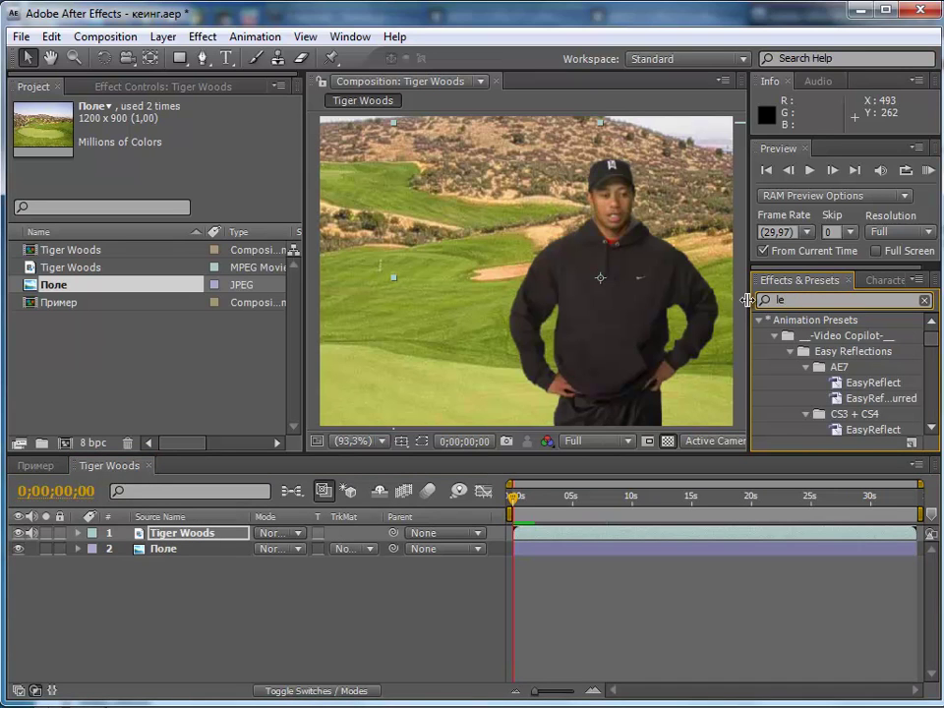
text(vels)
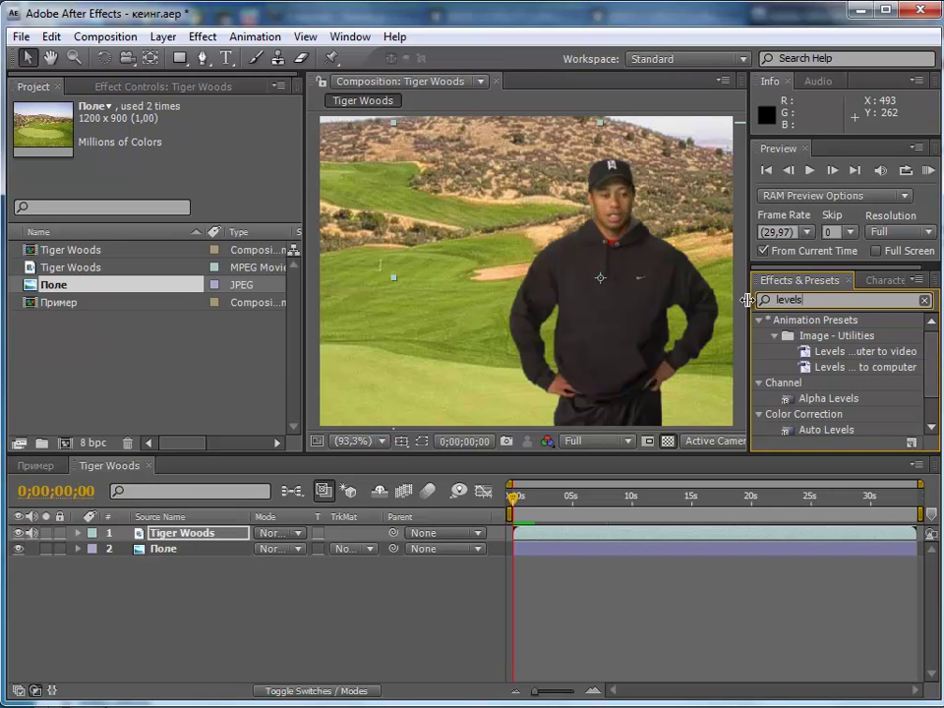
scroll(860, 354, down, 1)
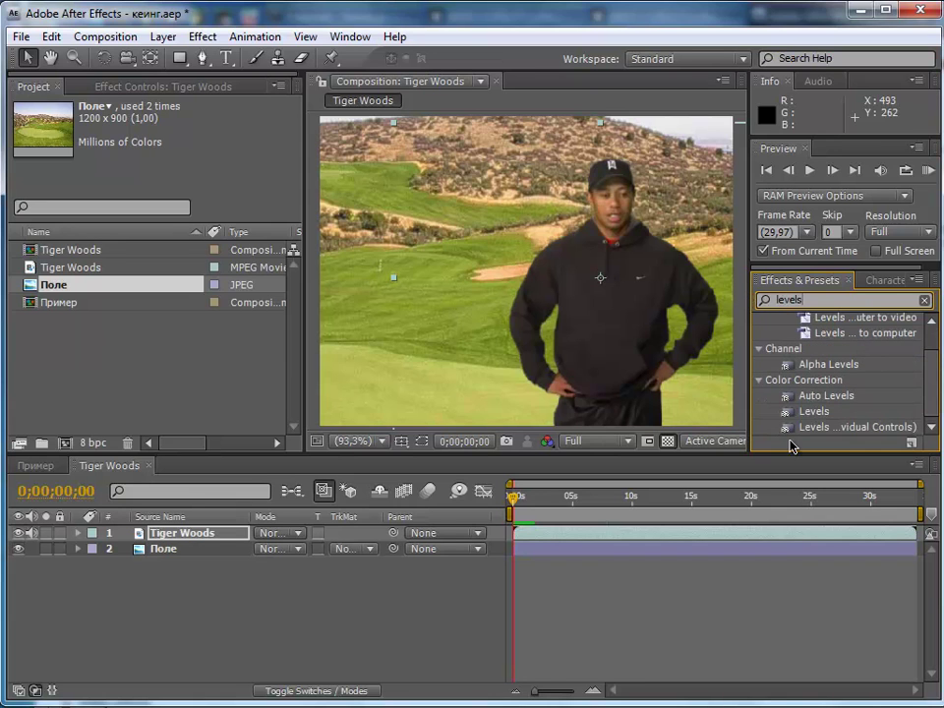
drag(816, 417, 810, 393)
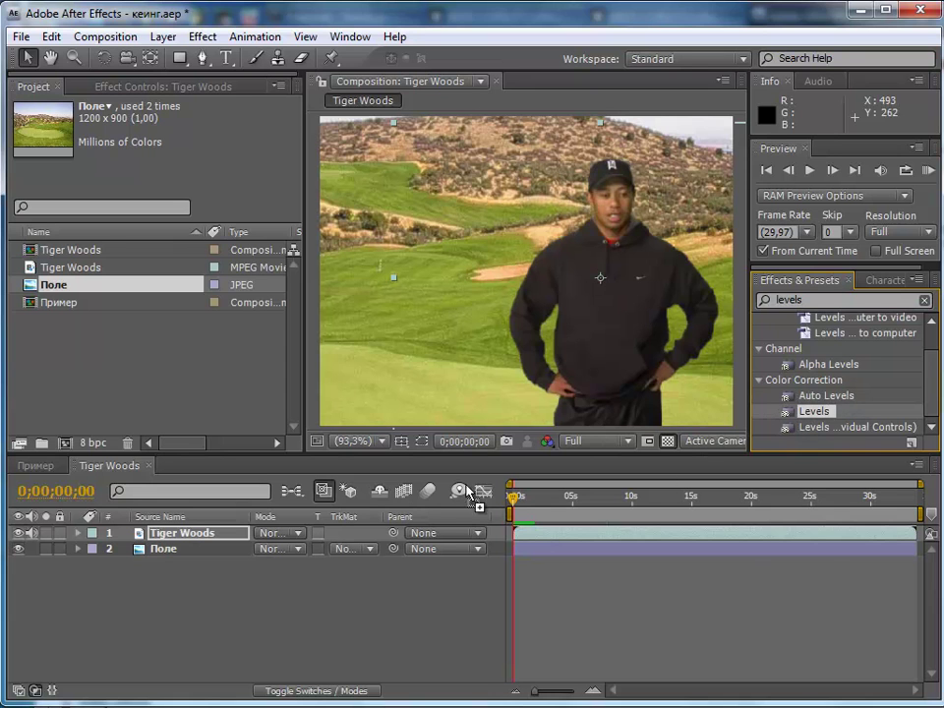
mouse_move(810, 394)
mouse_down()
mouse_move(249, 506)
mouse_move(165, 537)
mouse_up()
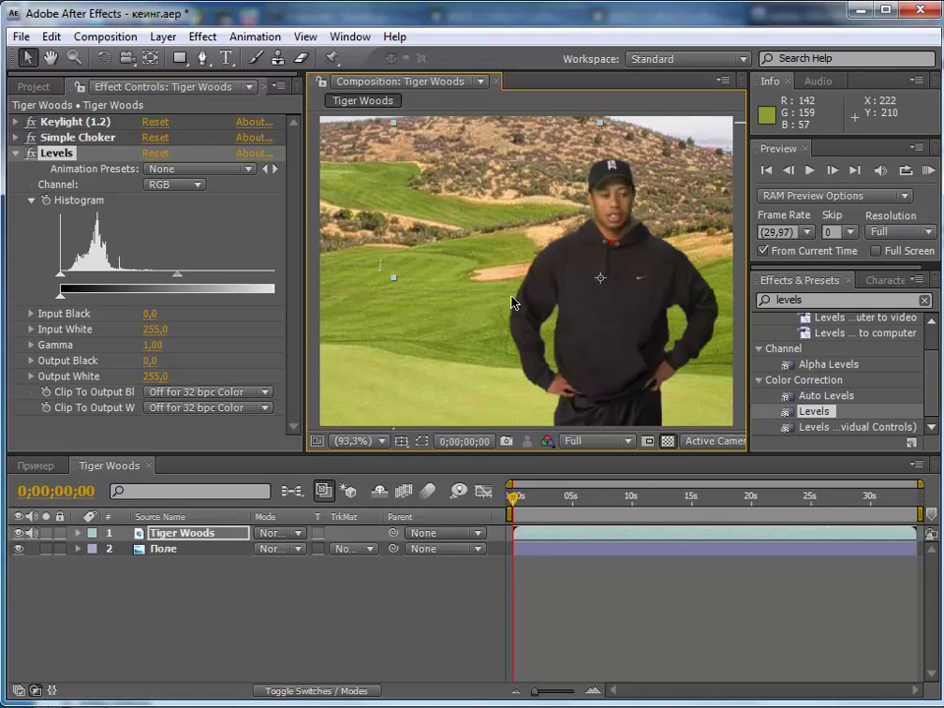
Show only the red channel in the viewer and set the Levels channel to Red.
click(550, 443)
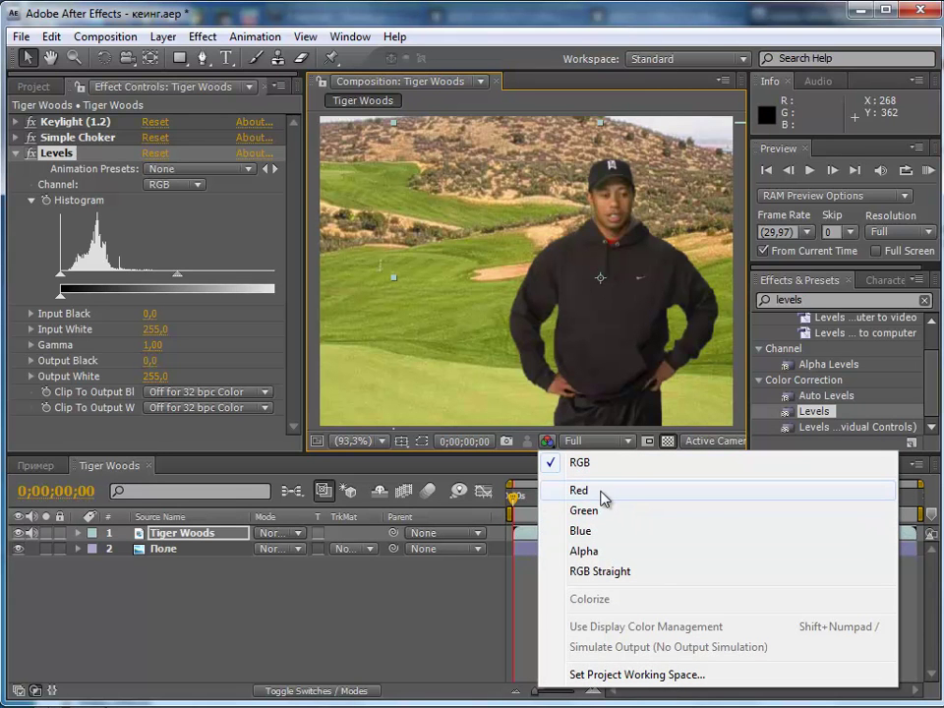
click(601, 493)
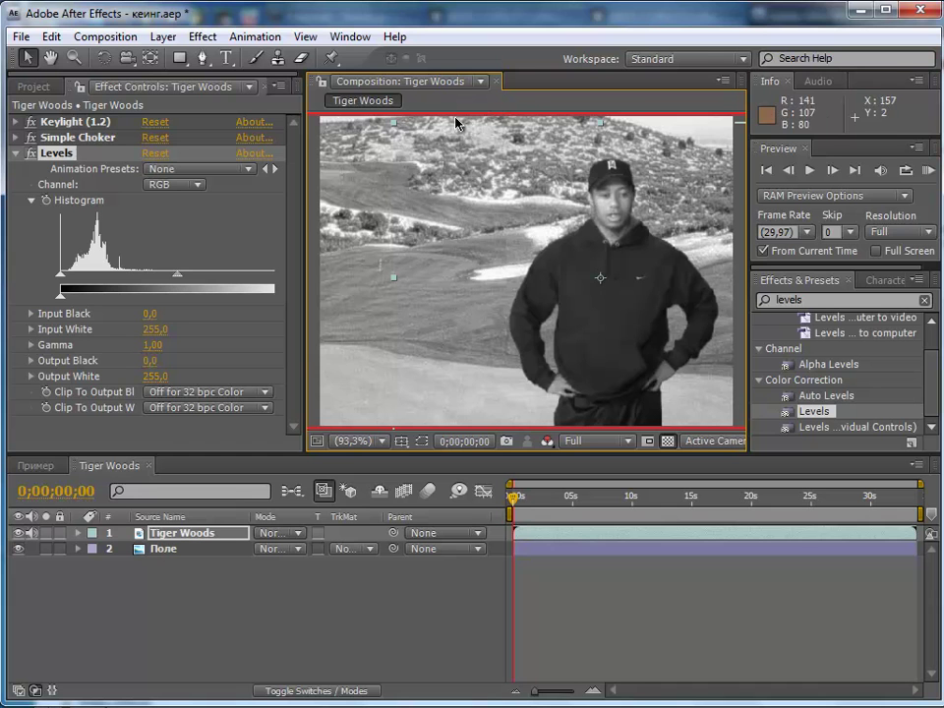
drag(301, 200, 337, 202)
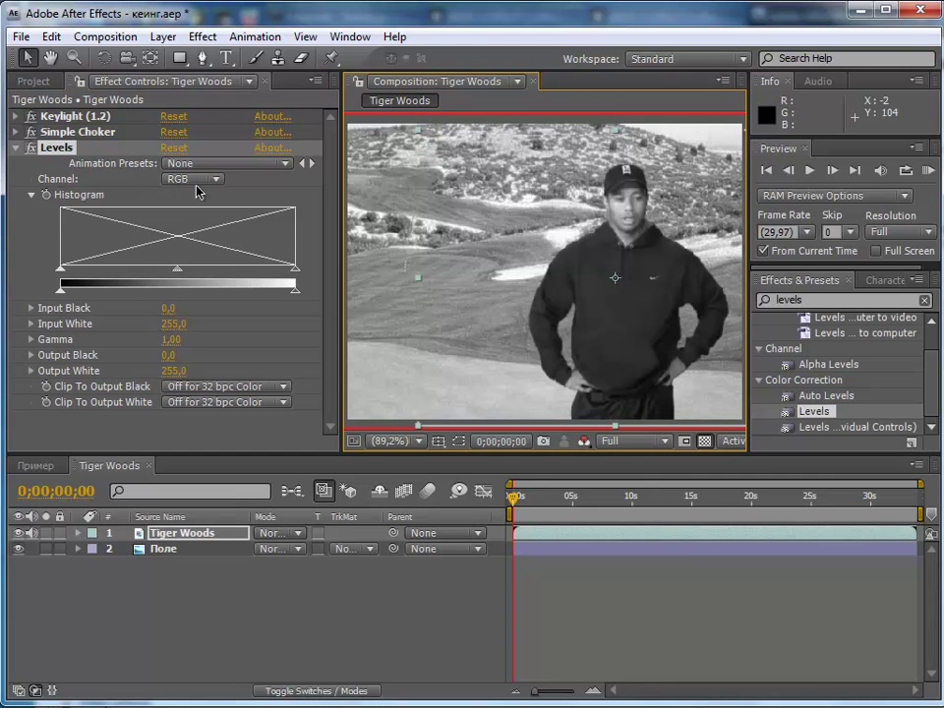
click(185, 179)
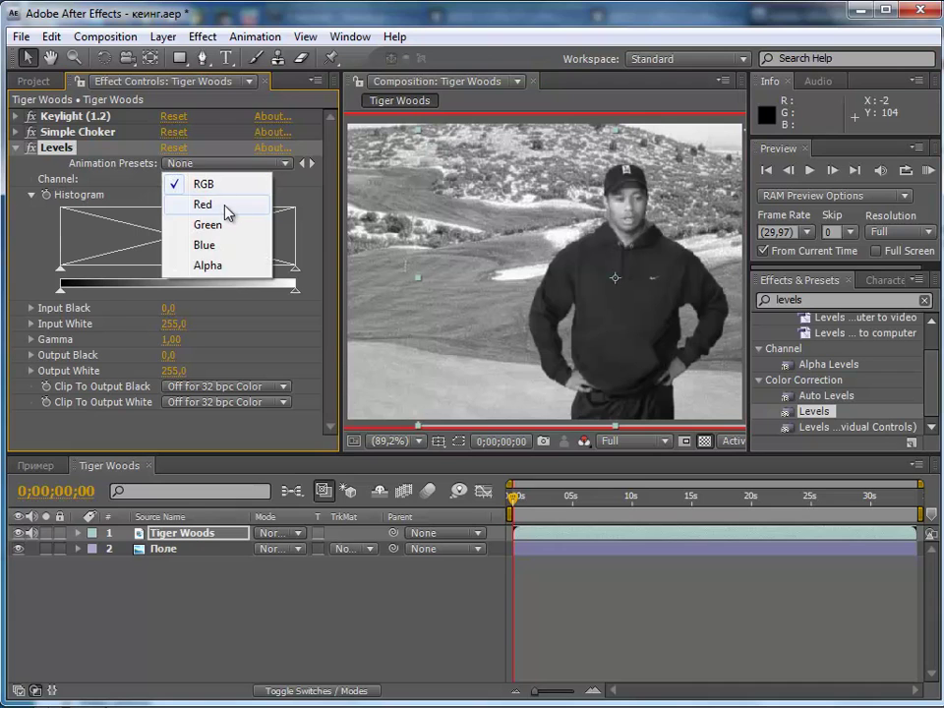
click(227, 207)
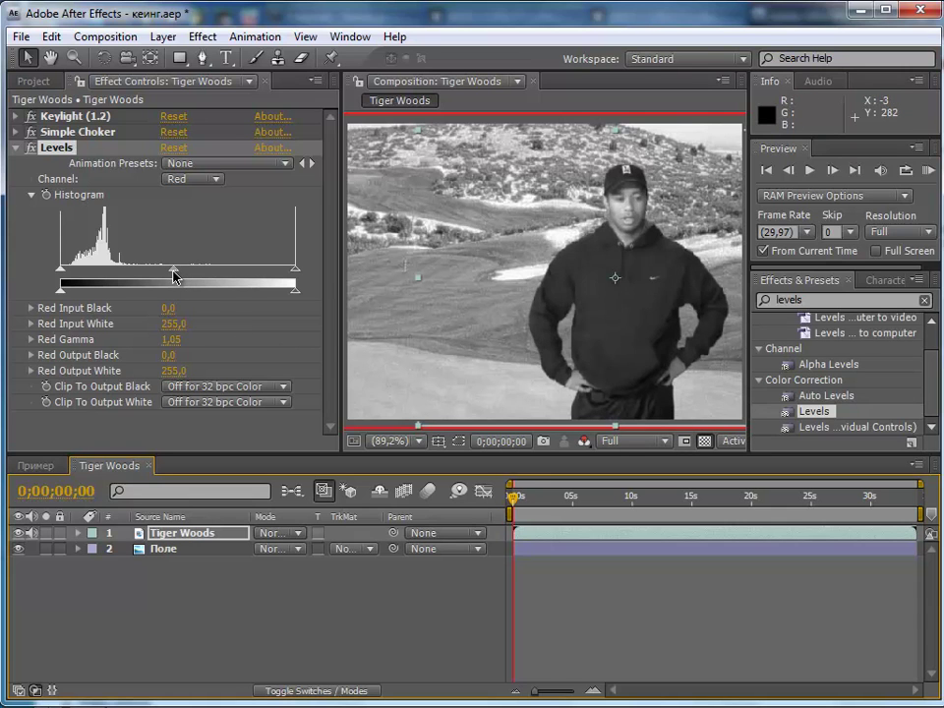
Raise the red gamma to 1,34 and set red Input White to 220,0.
drag(171, 275, 157, 279)
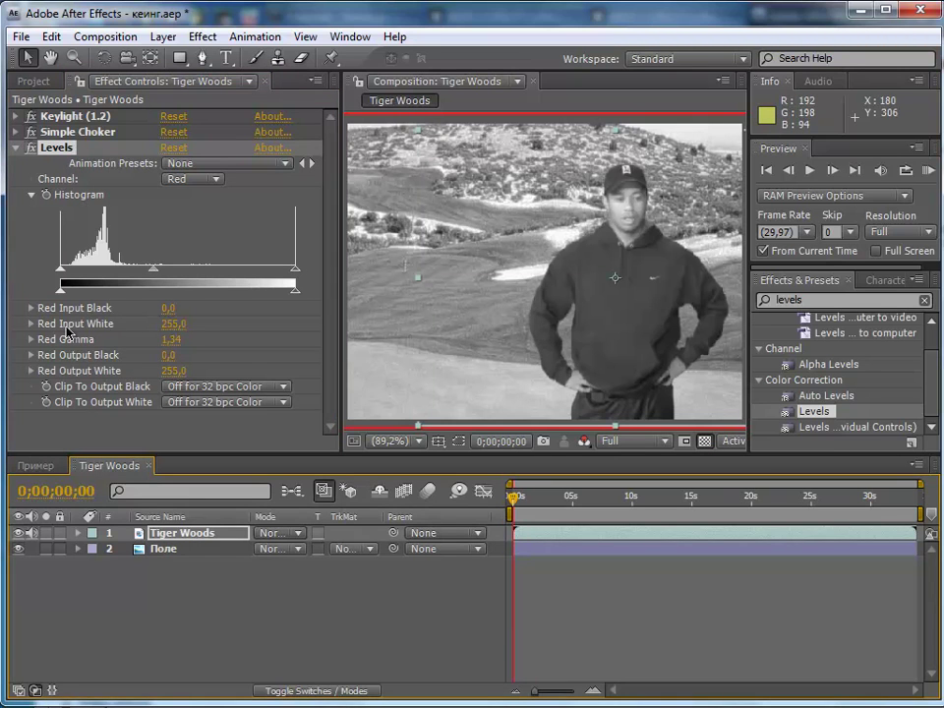
drag(178, 330, 172, 332)
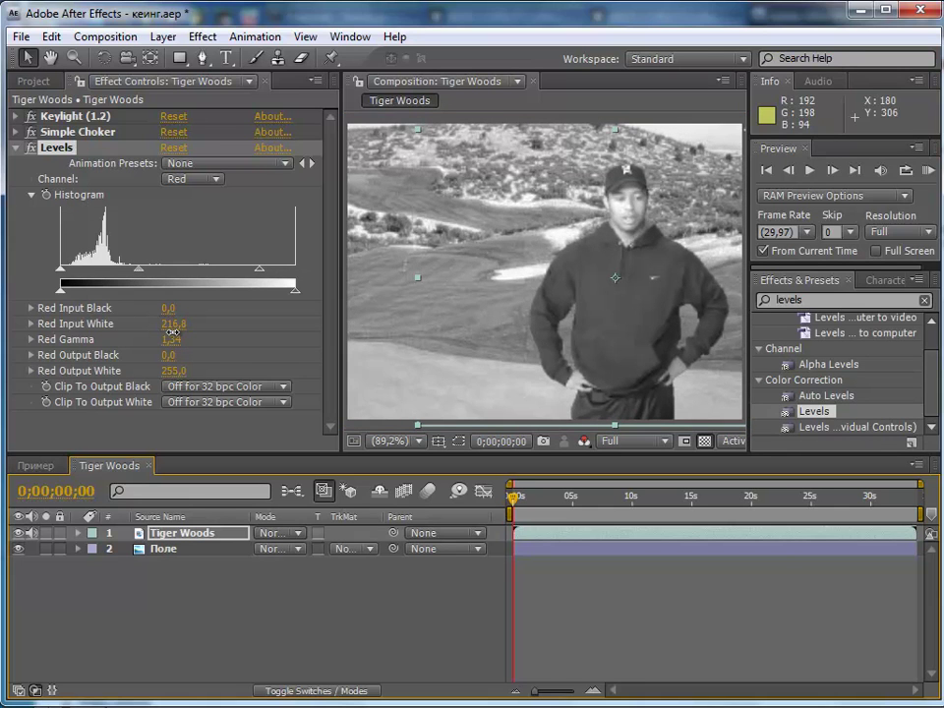
drag(173, 332, 172, 333)
click(174, 325)
text(220)
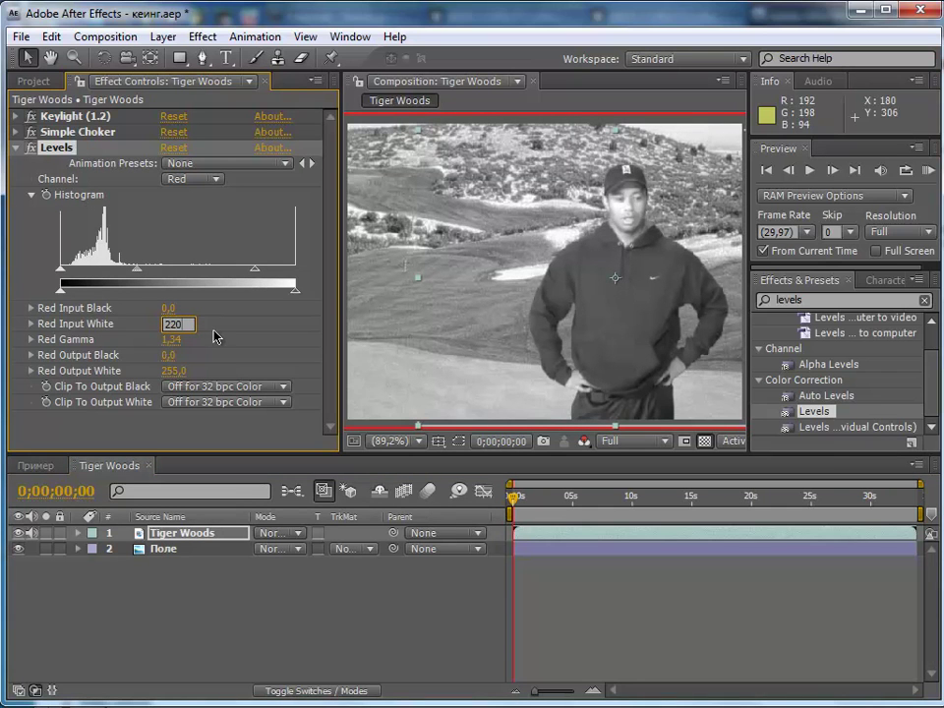
click(214, 326)
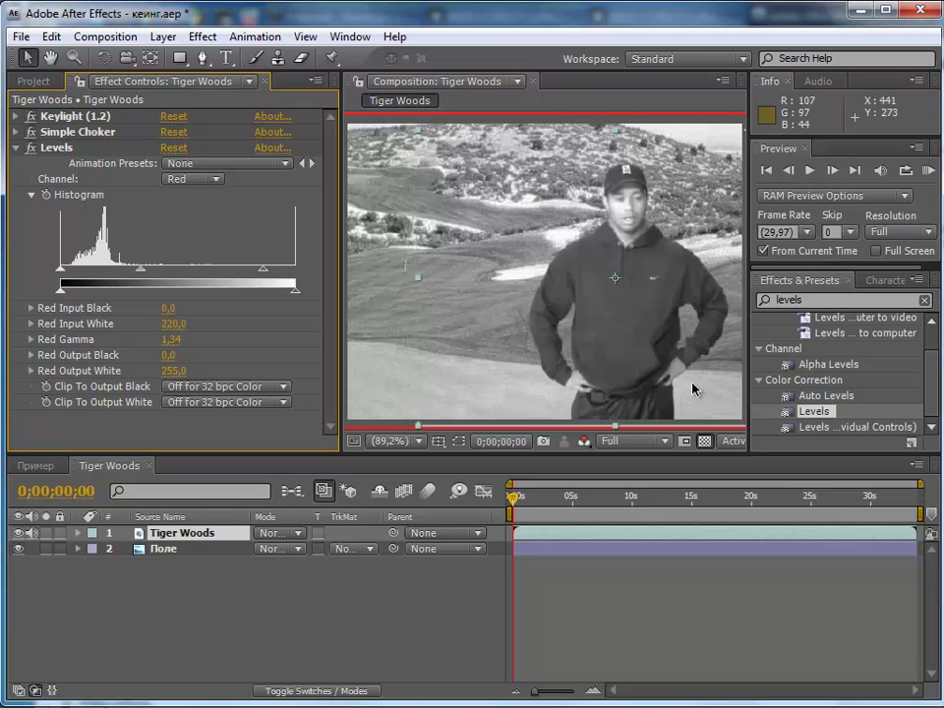
Show the green channel, switch Levels to Green, and raise green gamma to 1,46.
click(586, 441)
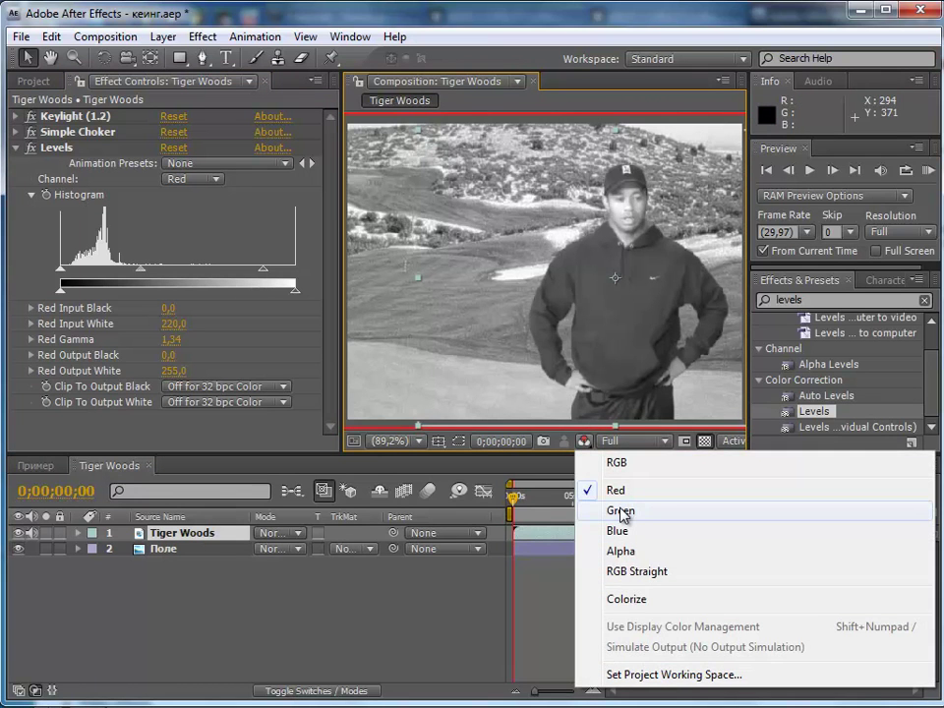
click(624, 511)
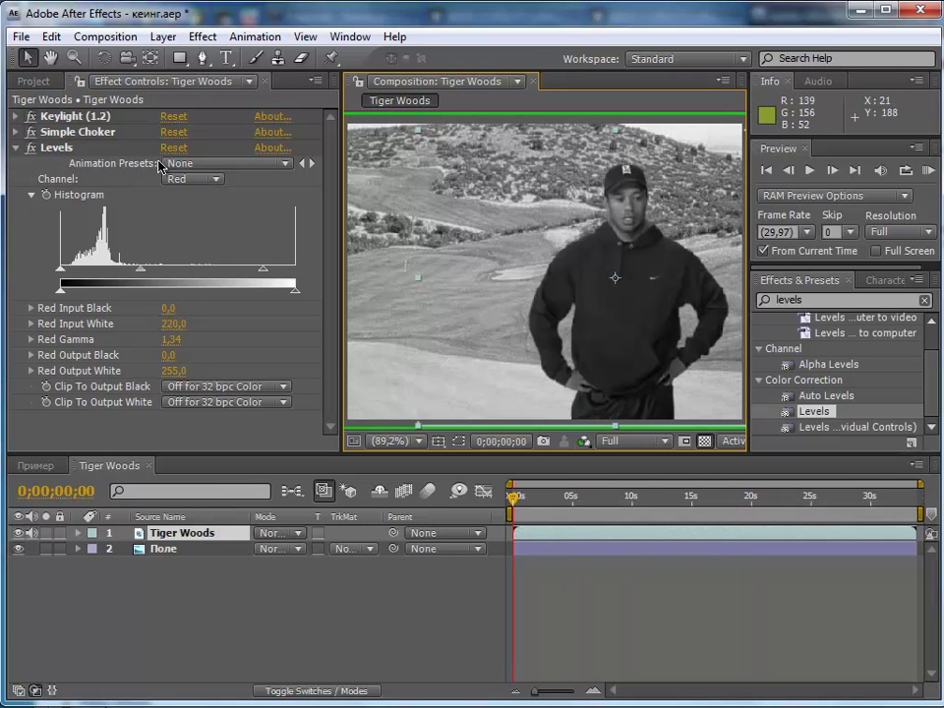
click(204, 179)
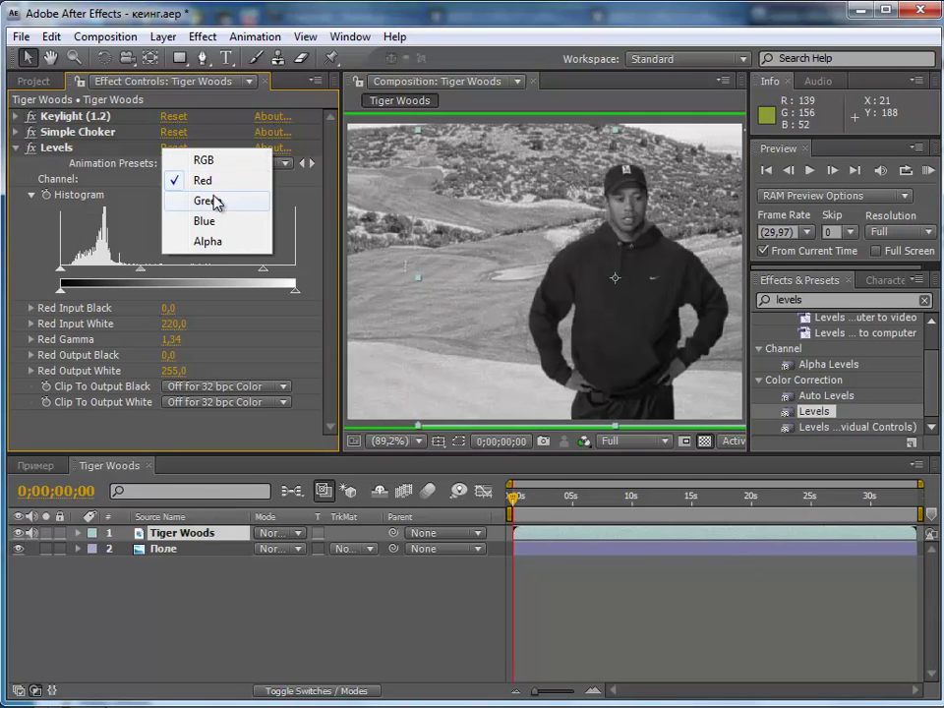
click(208, 201)
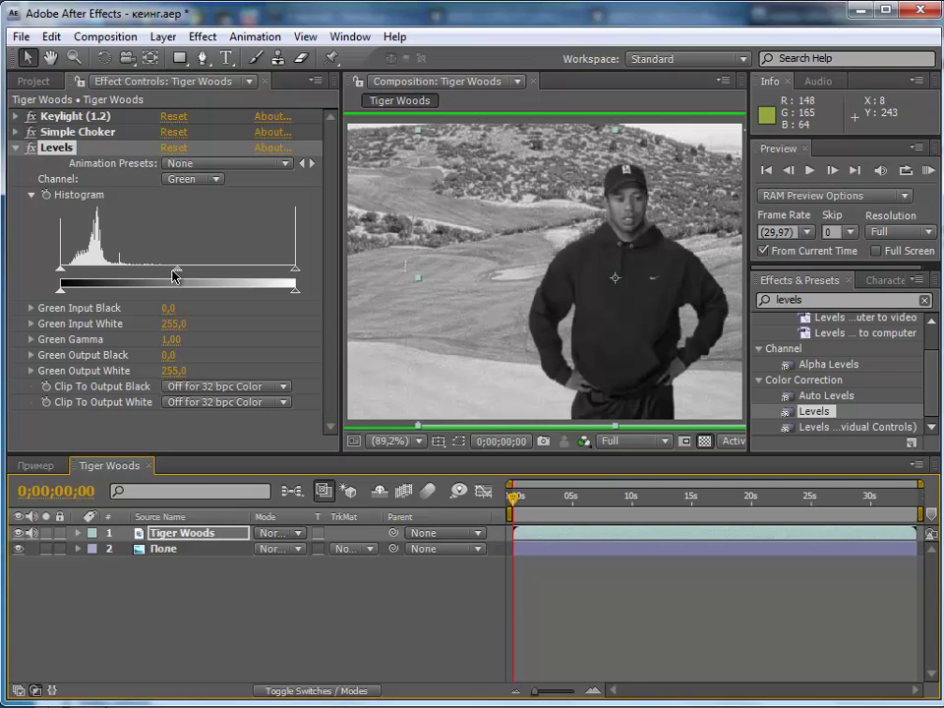
drag(177, 274, 152, 276)
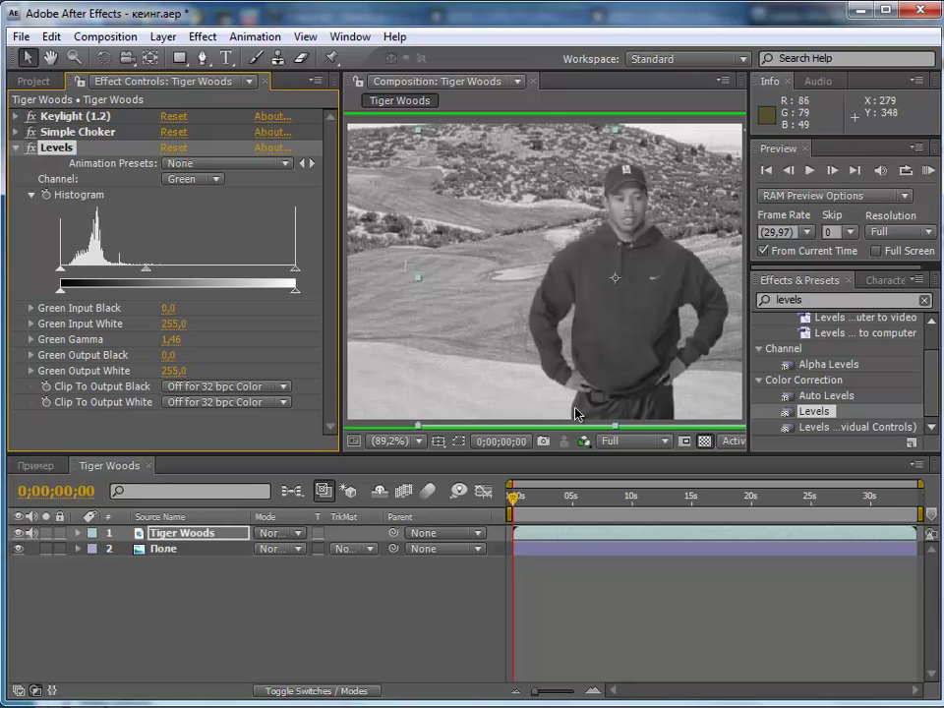
Show the blue channel, switch Levels to Blue, set Input White 194,0 and gamma 1,11.
click(566, 442)
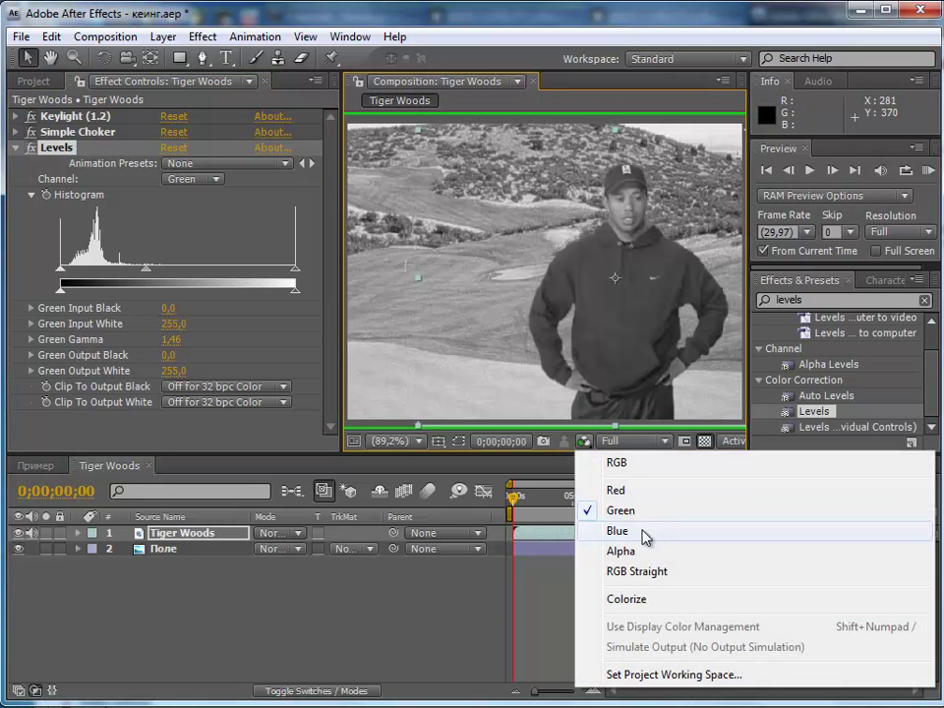
click(639, 533)
click(182, 181)
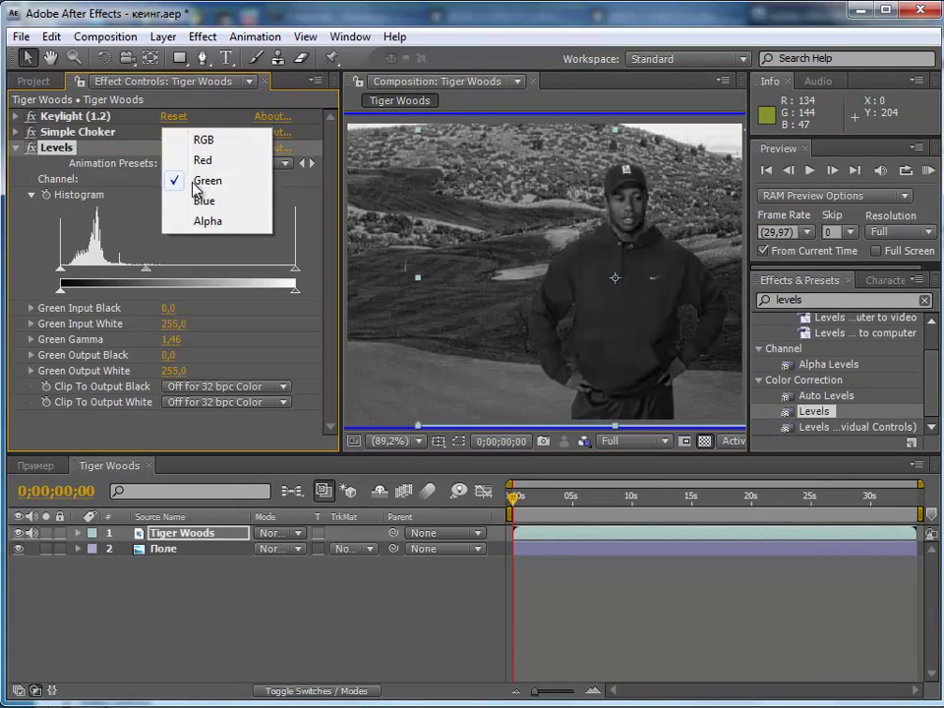
click(216, 204)
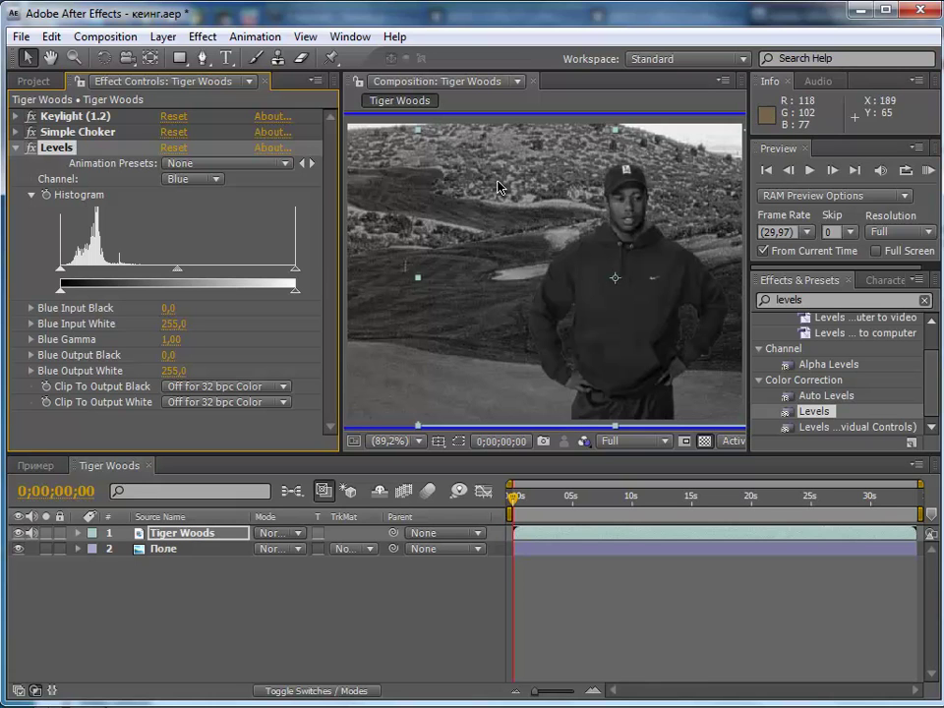
drag(297, 275, 238, 282)
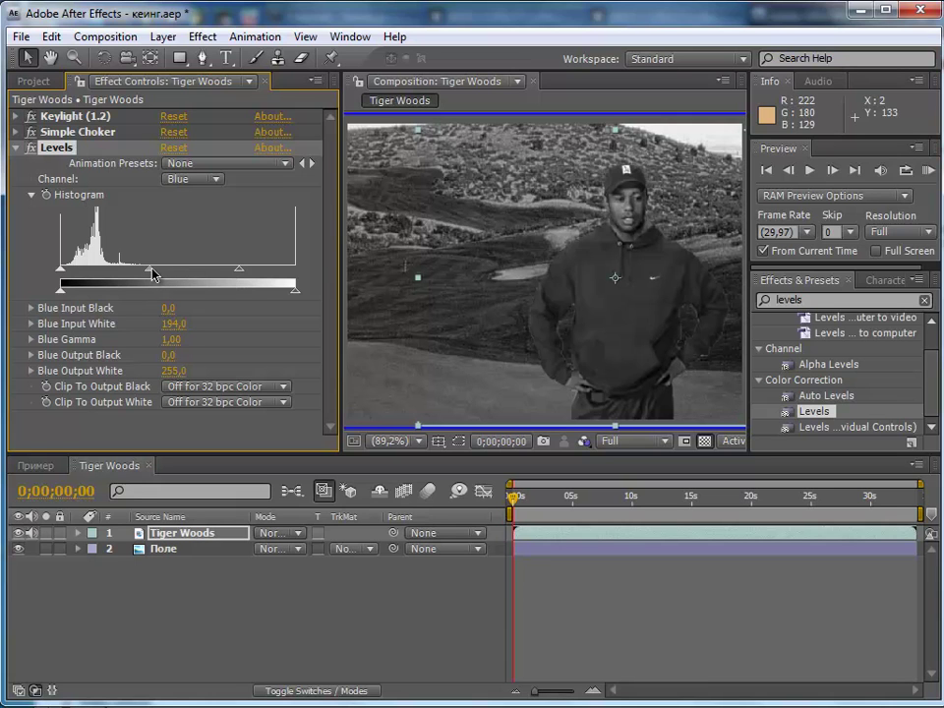
drag(146, 273, 144, 277)
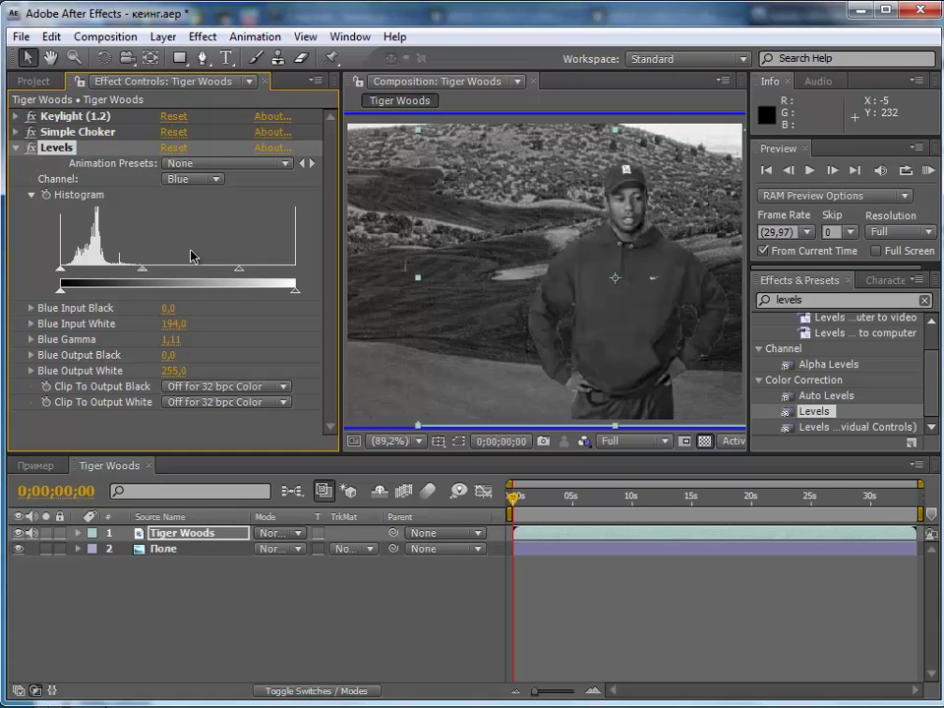
Collapse the Levels settings and return the viewer to full RGB colour.
click(17, 148)
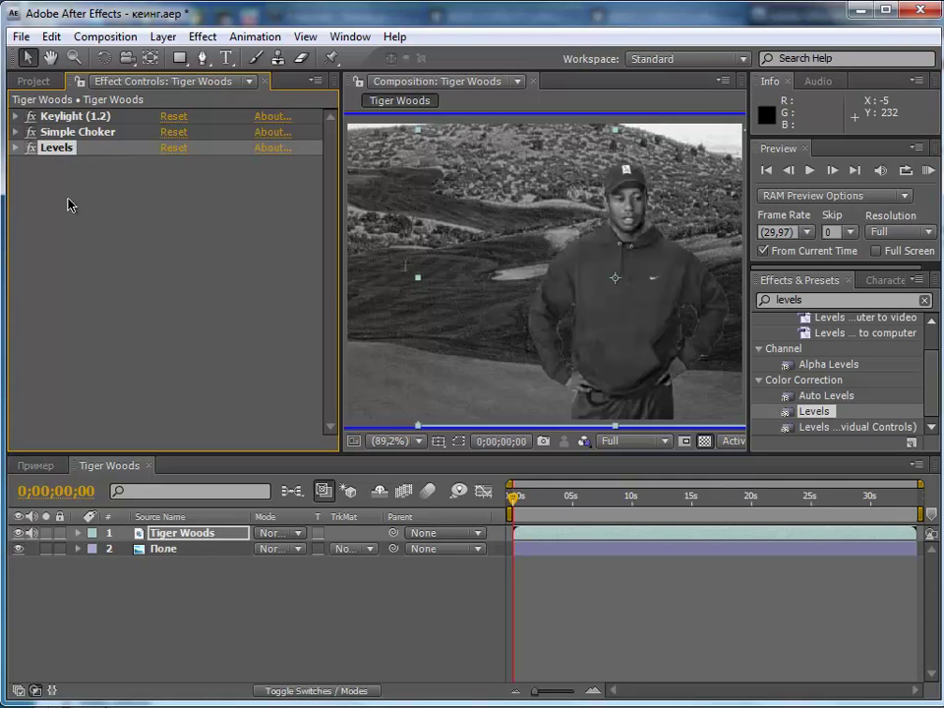
click(230, 217)
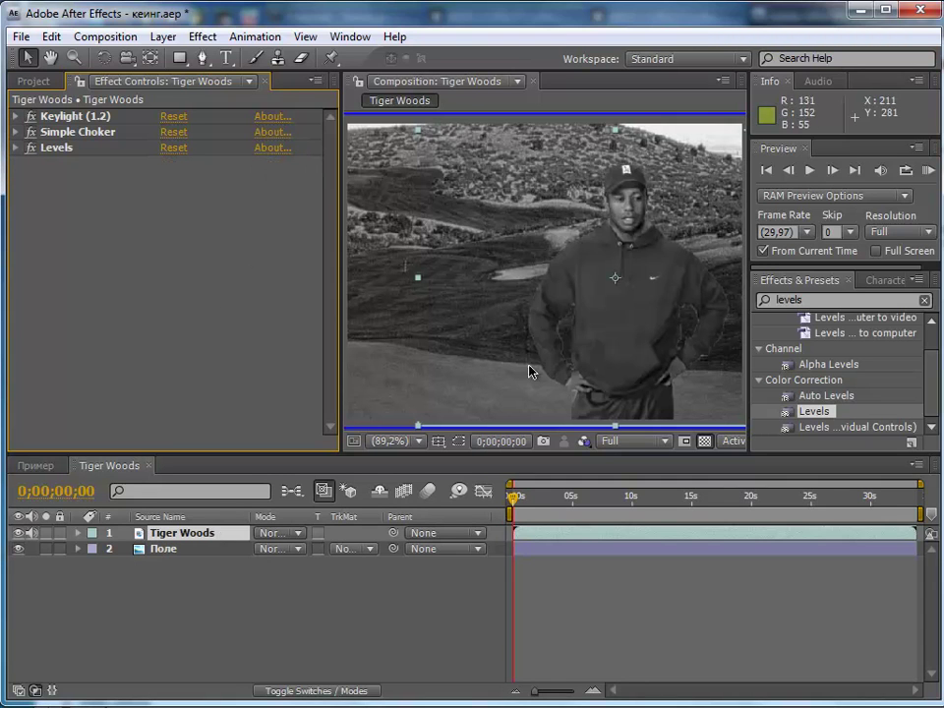
click(588, 443)
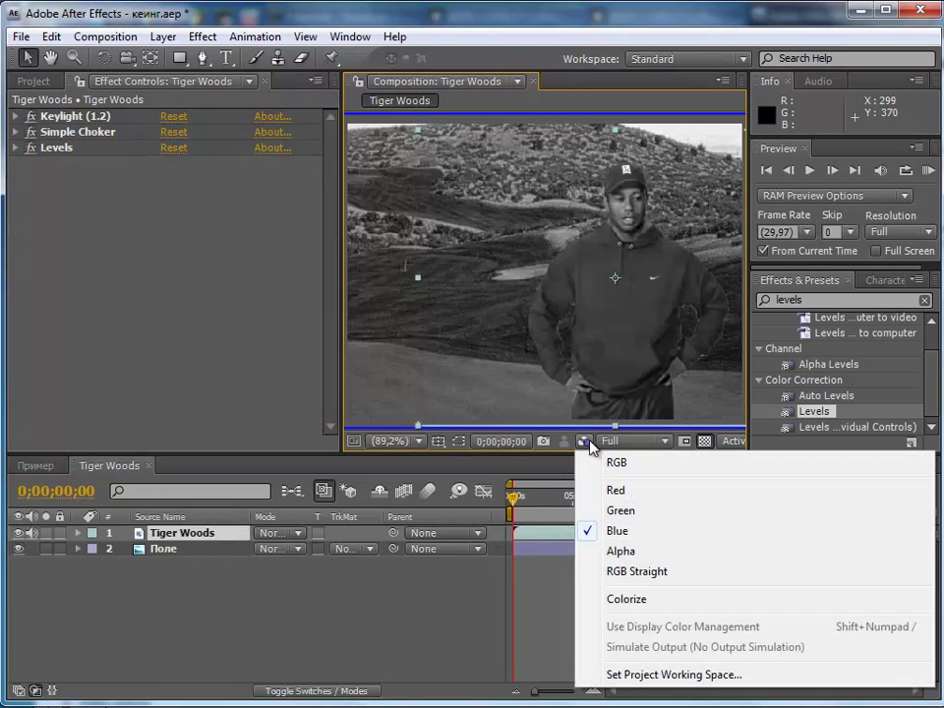
click(648, 463)
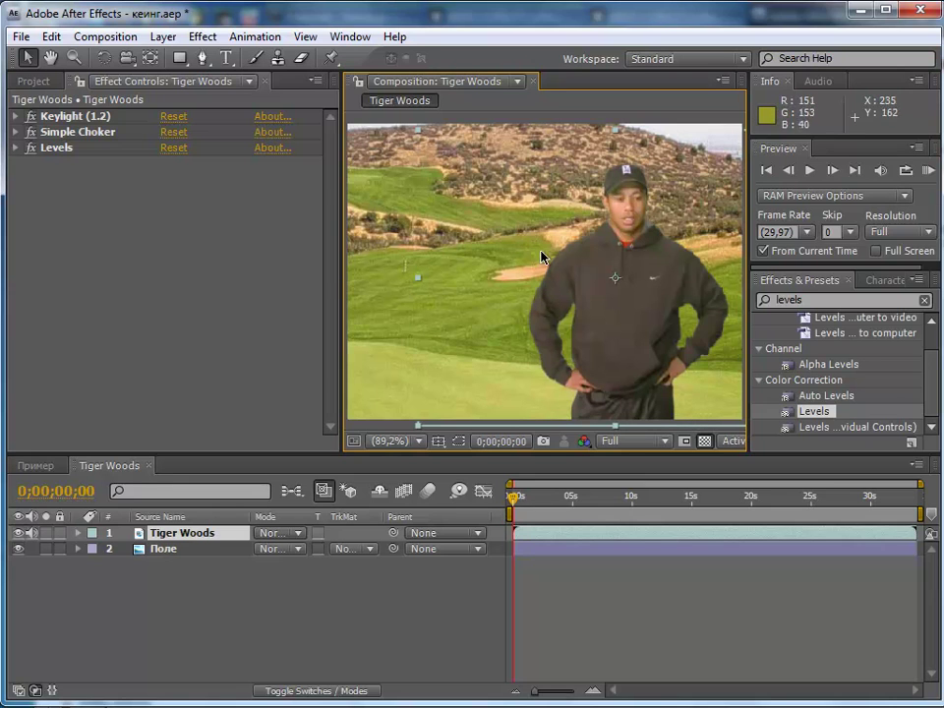
Toggle Levels off and on to compare, then play the composition preview.
click(31, 148)
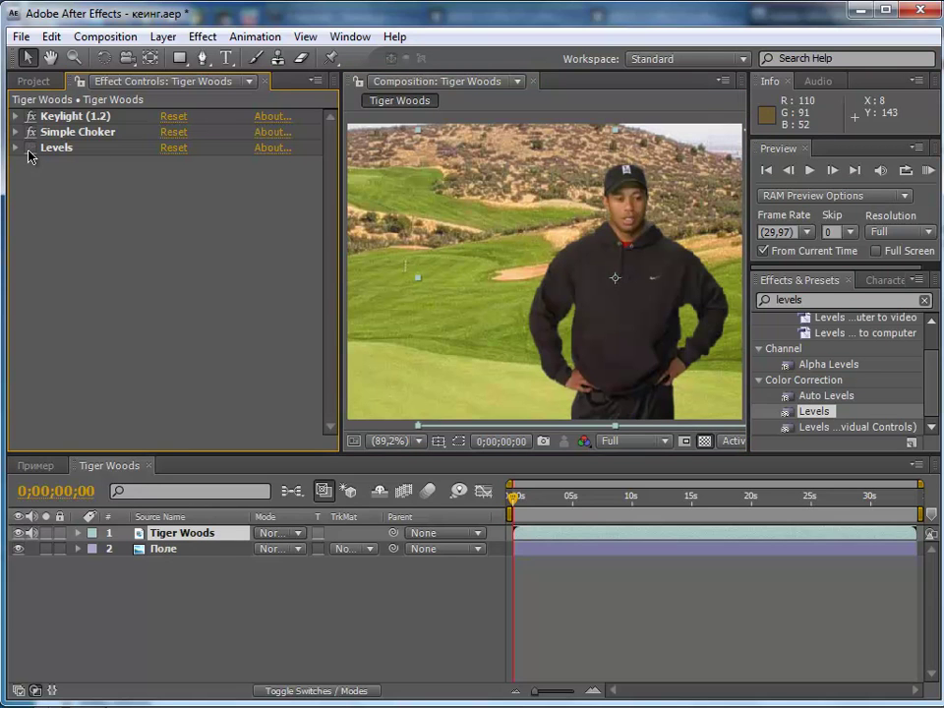
click(31, 148)
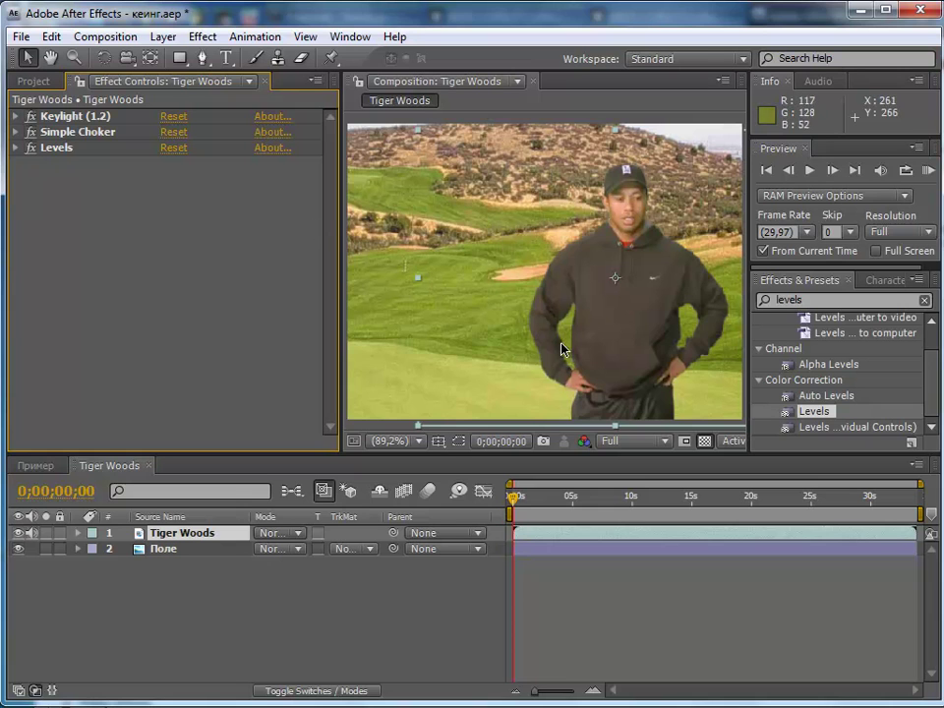
click(804, 487)
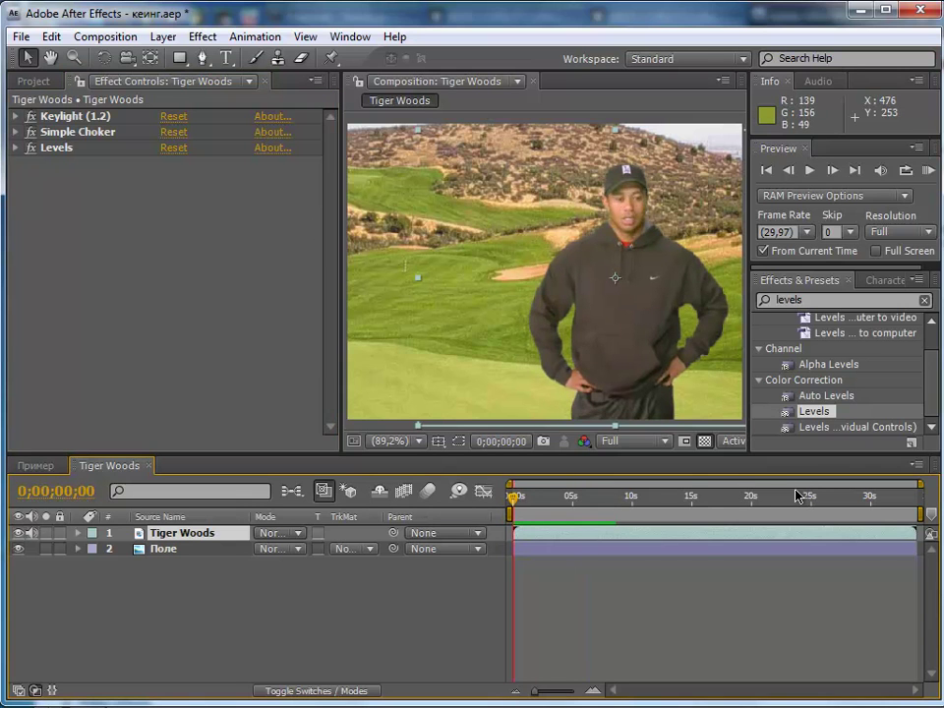
key(space)
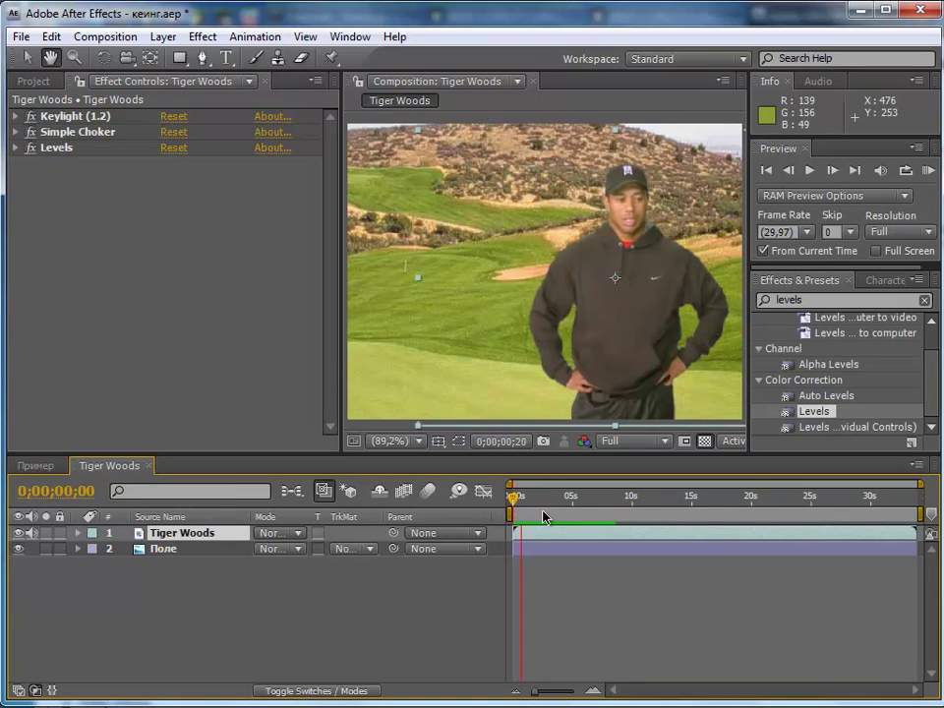